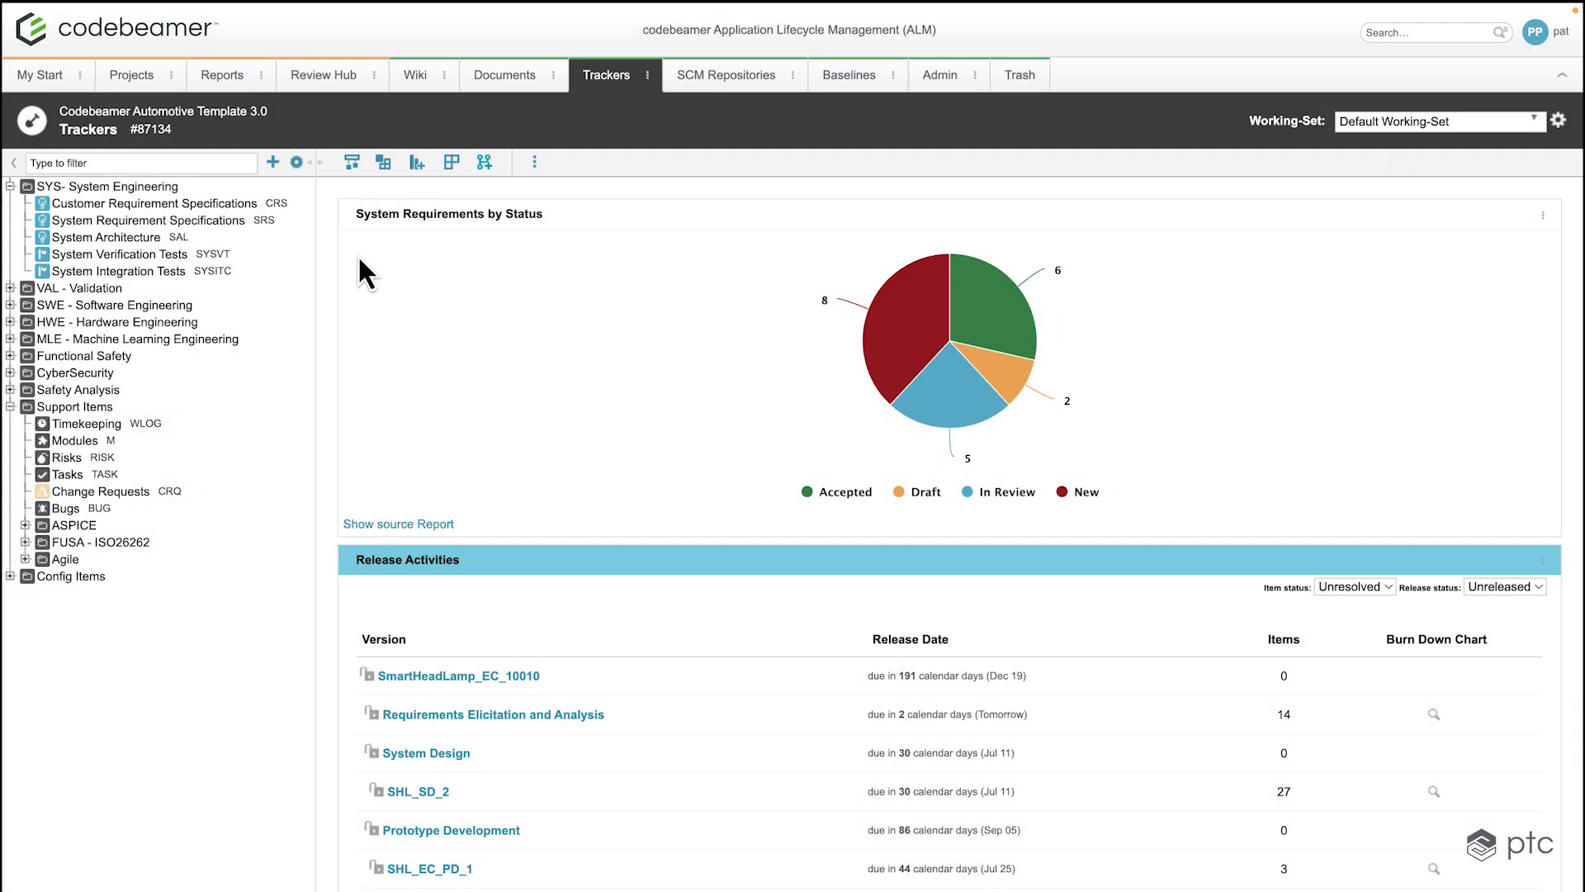
# - Open the Customer Requirement Specifications tracker and show the Library panel beside it
pyautogui.click(198, 211)
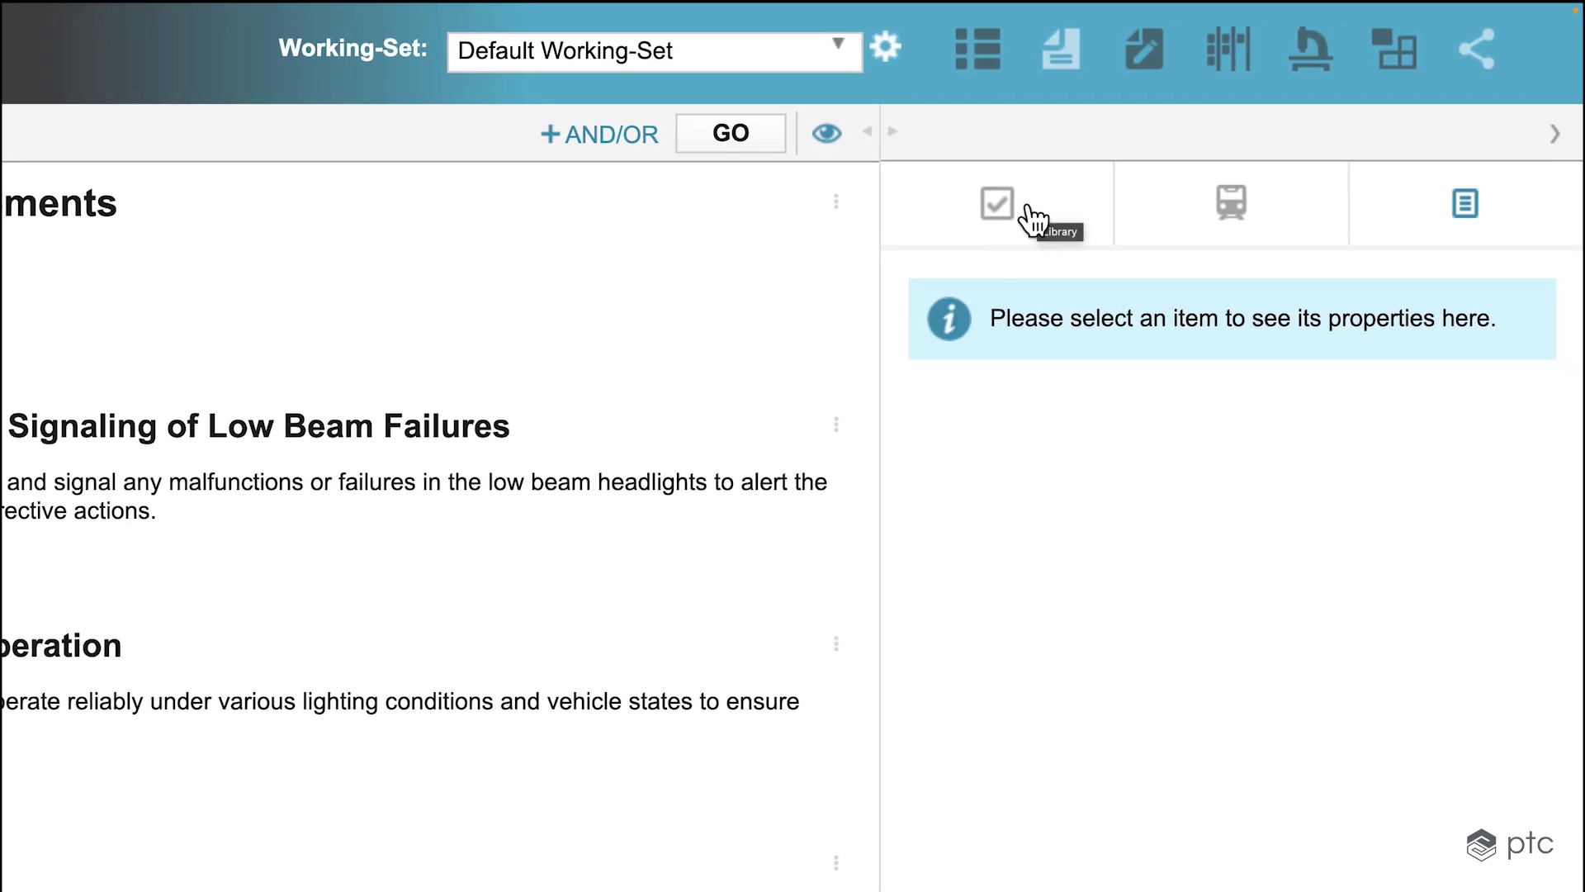
pyautogui.click(1013, 221)
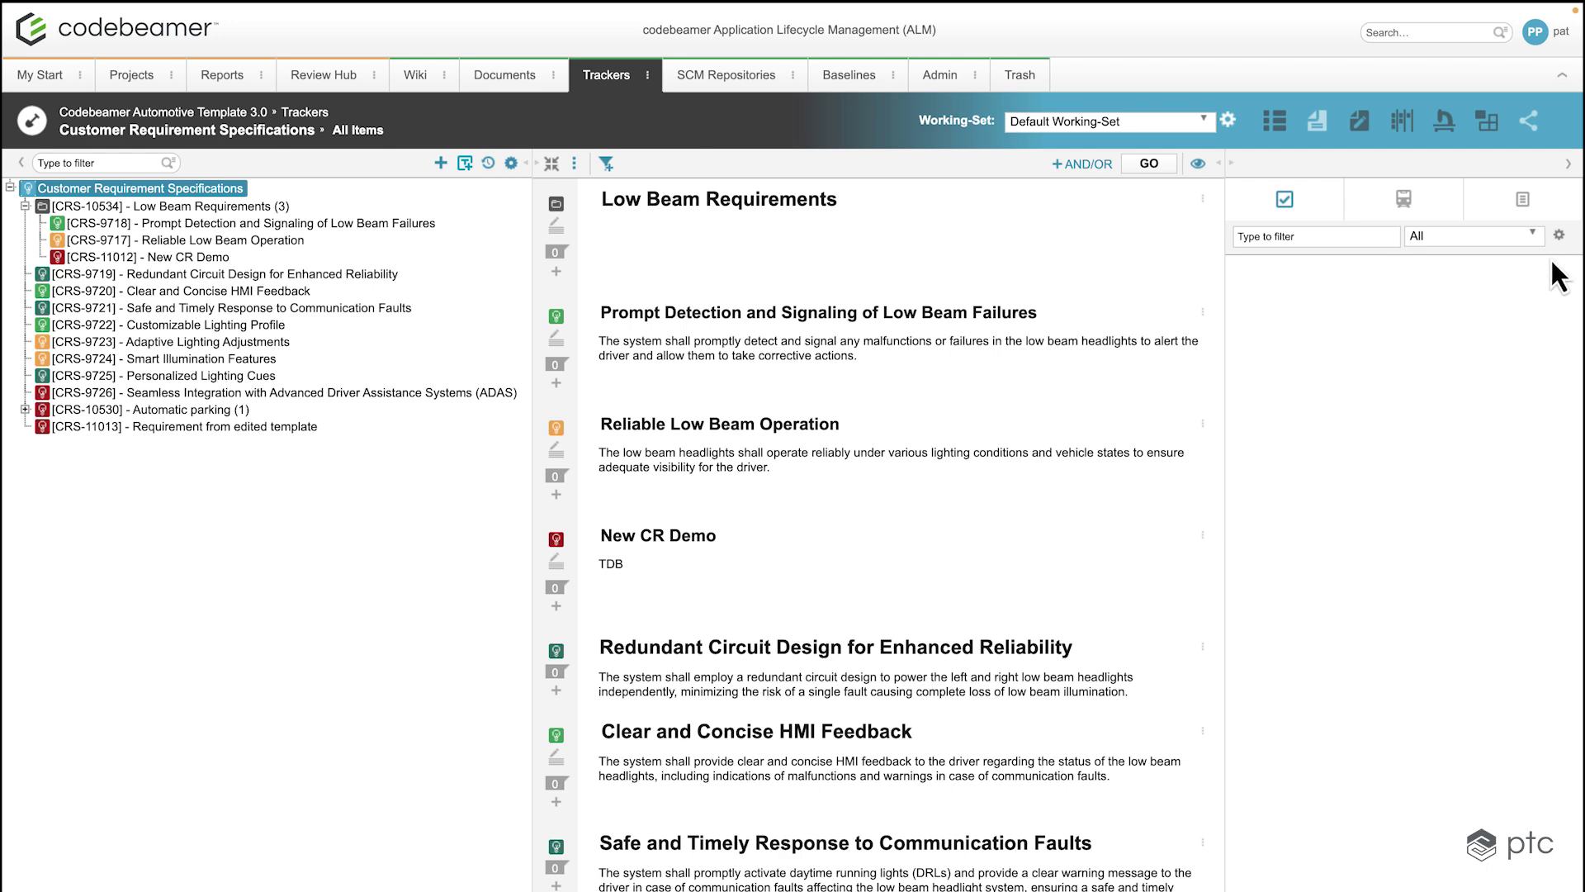
# - Add Base Demo Template ADAS dataset to the configured libraries and save the configuration
pyautogui.click(1560, 236)
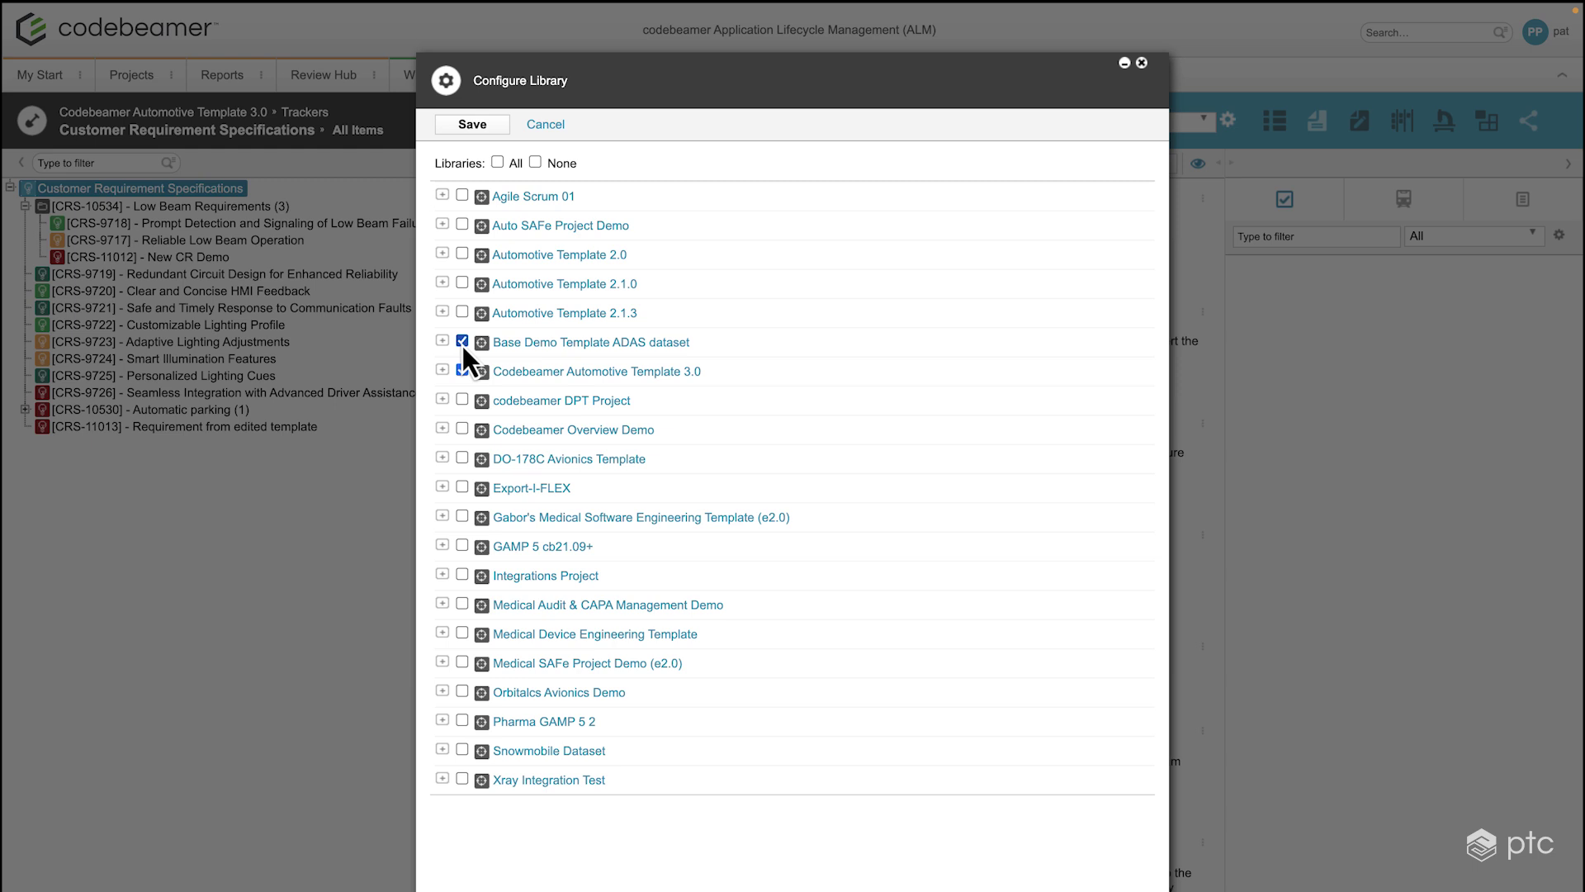
pyautogui.click(472, 124)
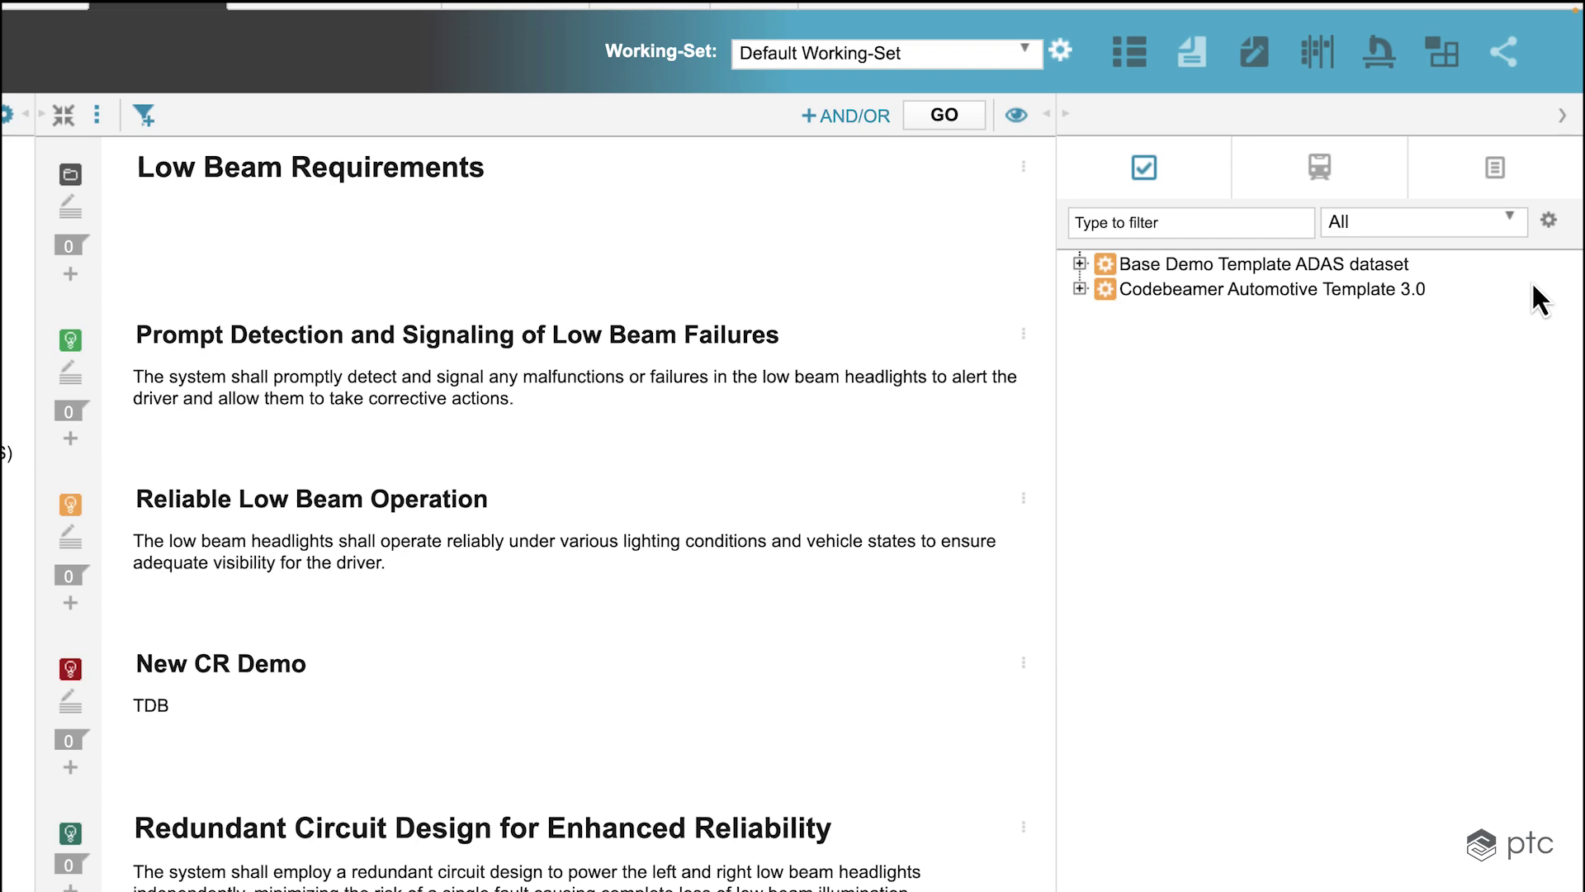
# - Browse the Automotive Template 3.0 library's System Engineering items down to Low Beam Requirements
pyautogui.click(1079, 289)
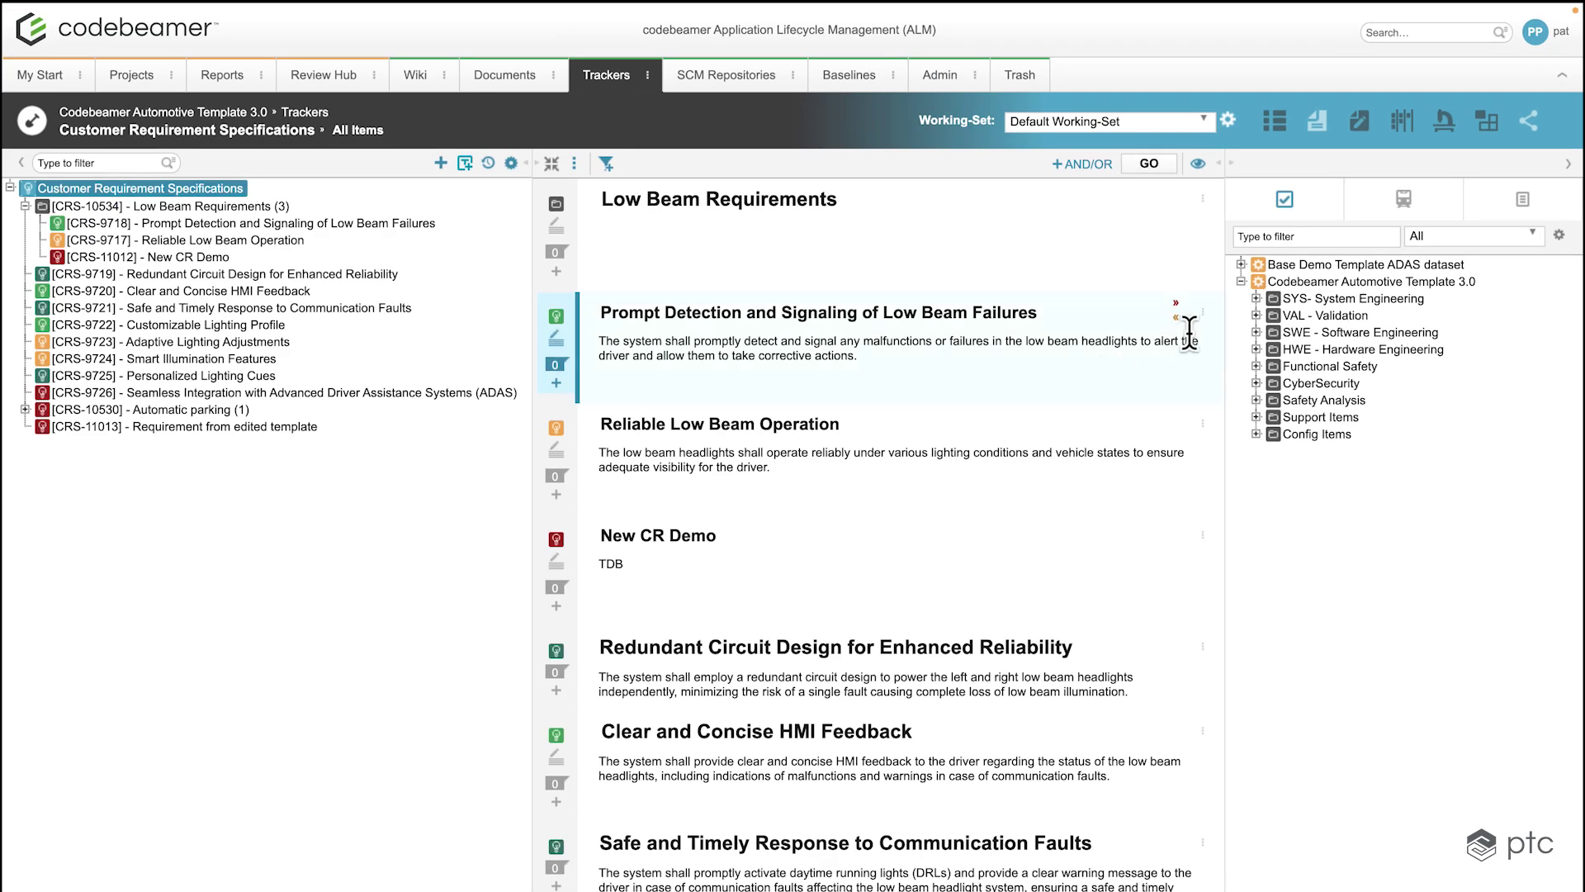
pyautogui.click(1256, 298)
pyautogui.click(1271, 315)
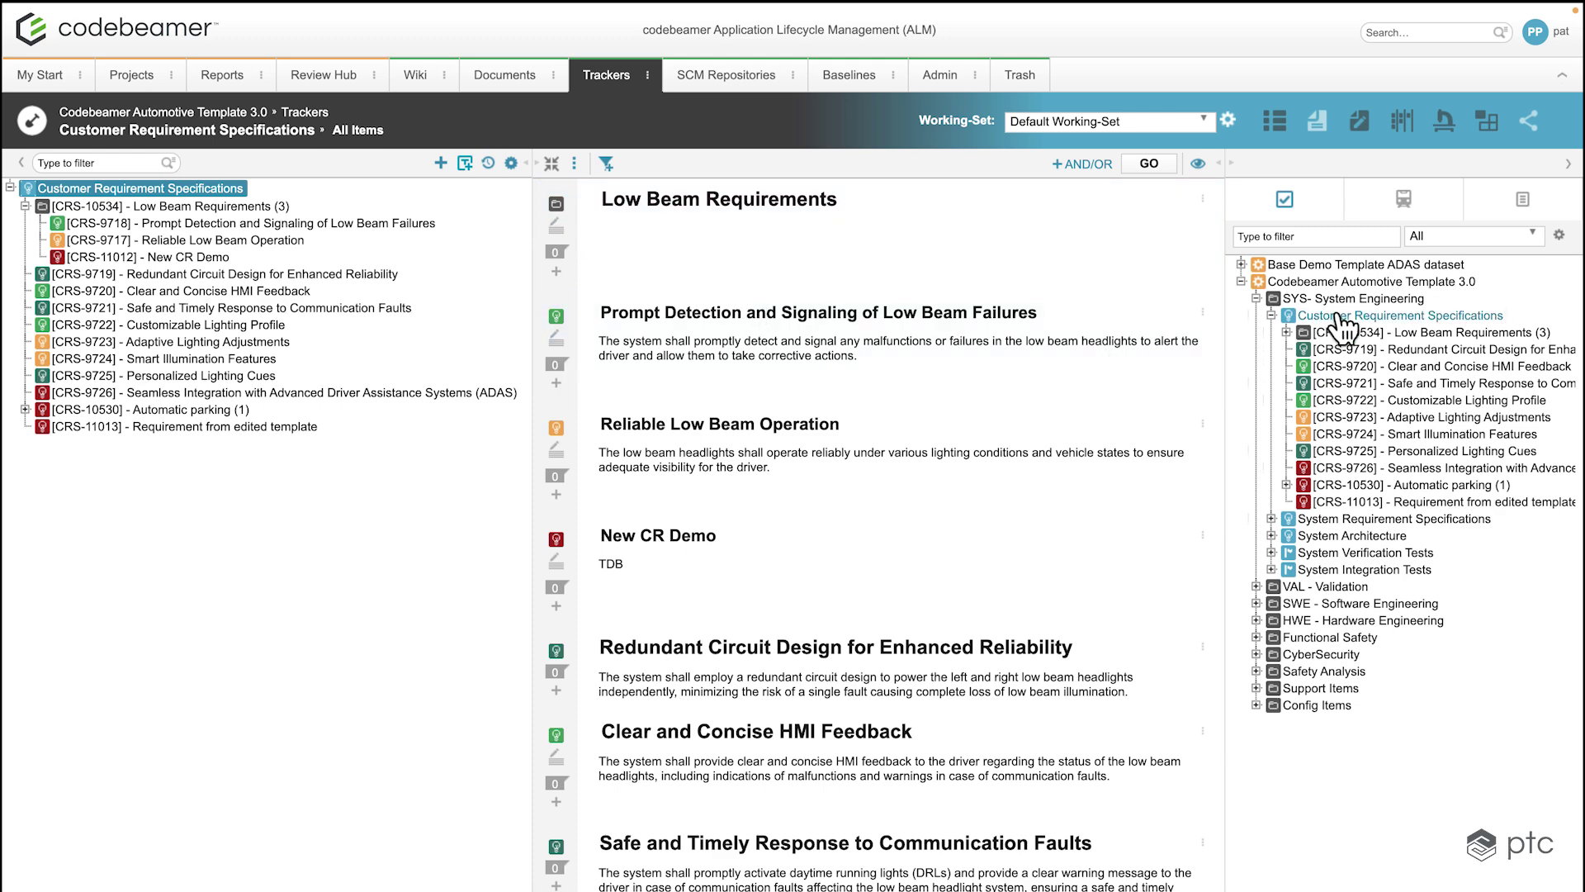
pyautogui.click(1287, 332)
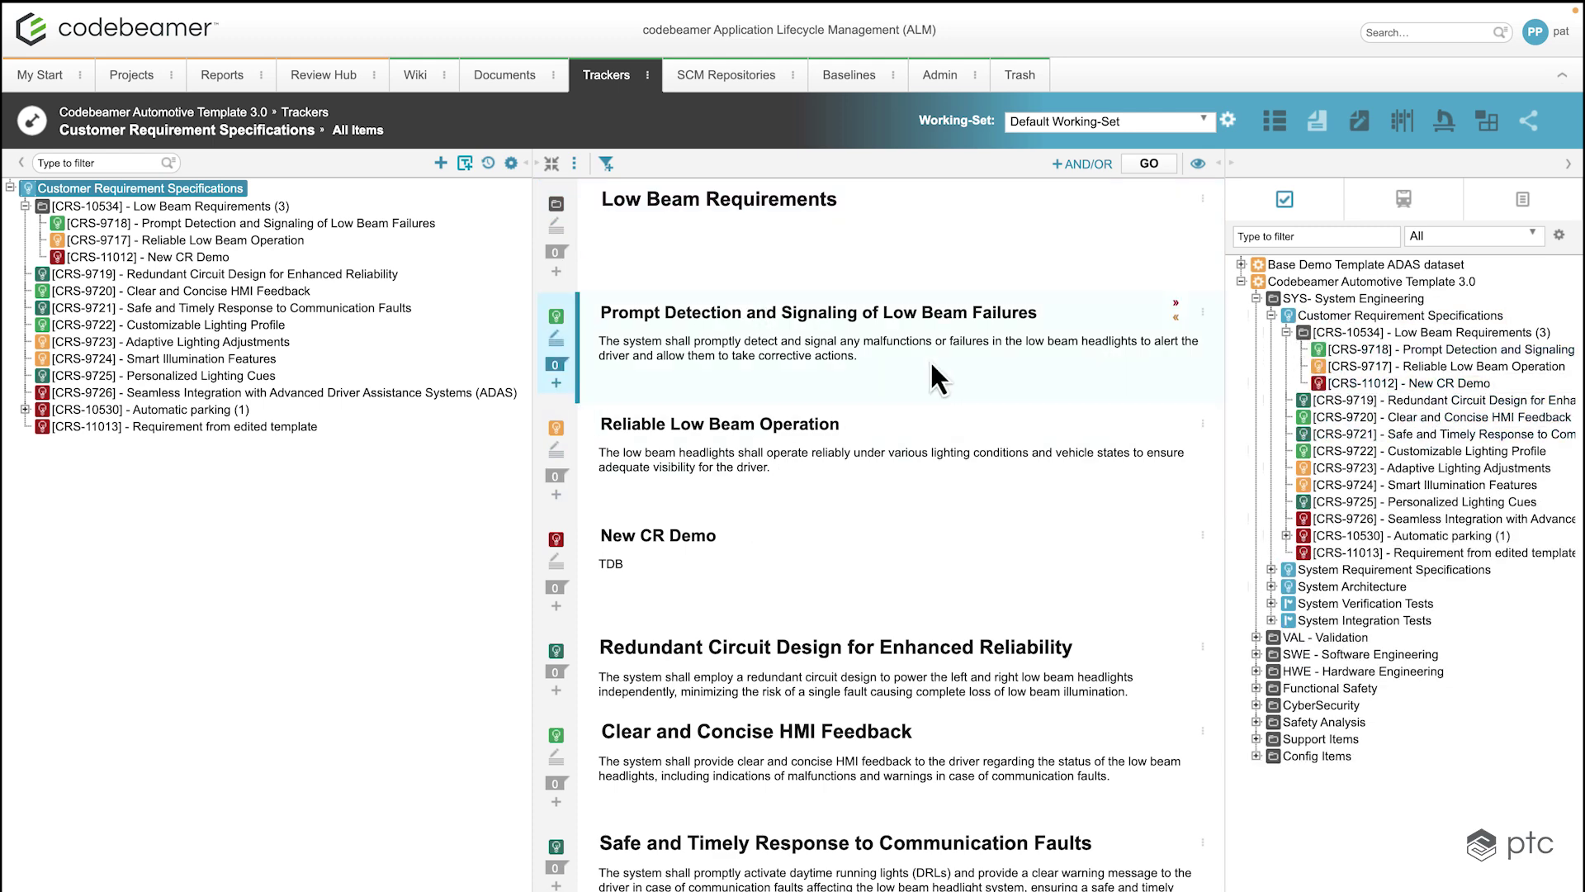
# - Expand the ADAS dataset's Requirement Management specifications down to the Park Assist requirements under CRS-2705
pyautogui.click(1241, 282)
pyautogui.click(1242, 266)
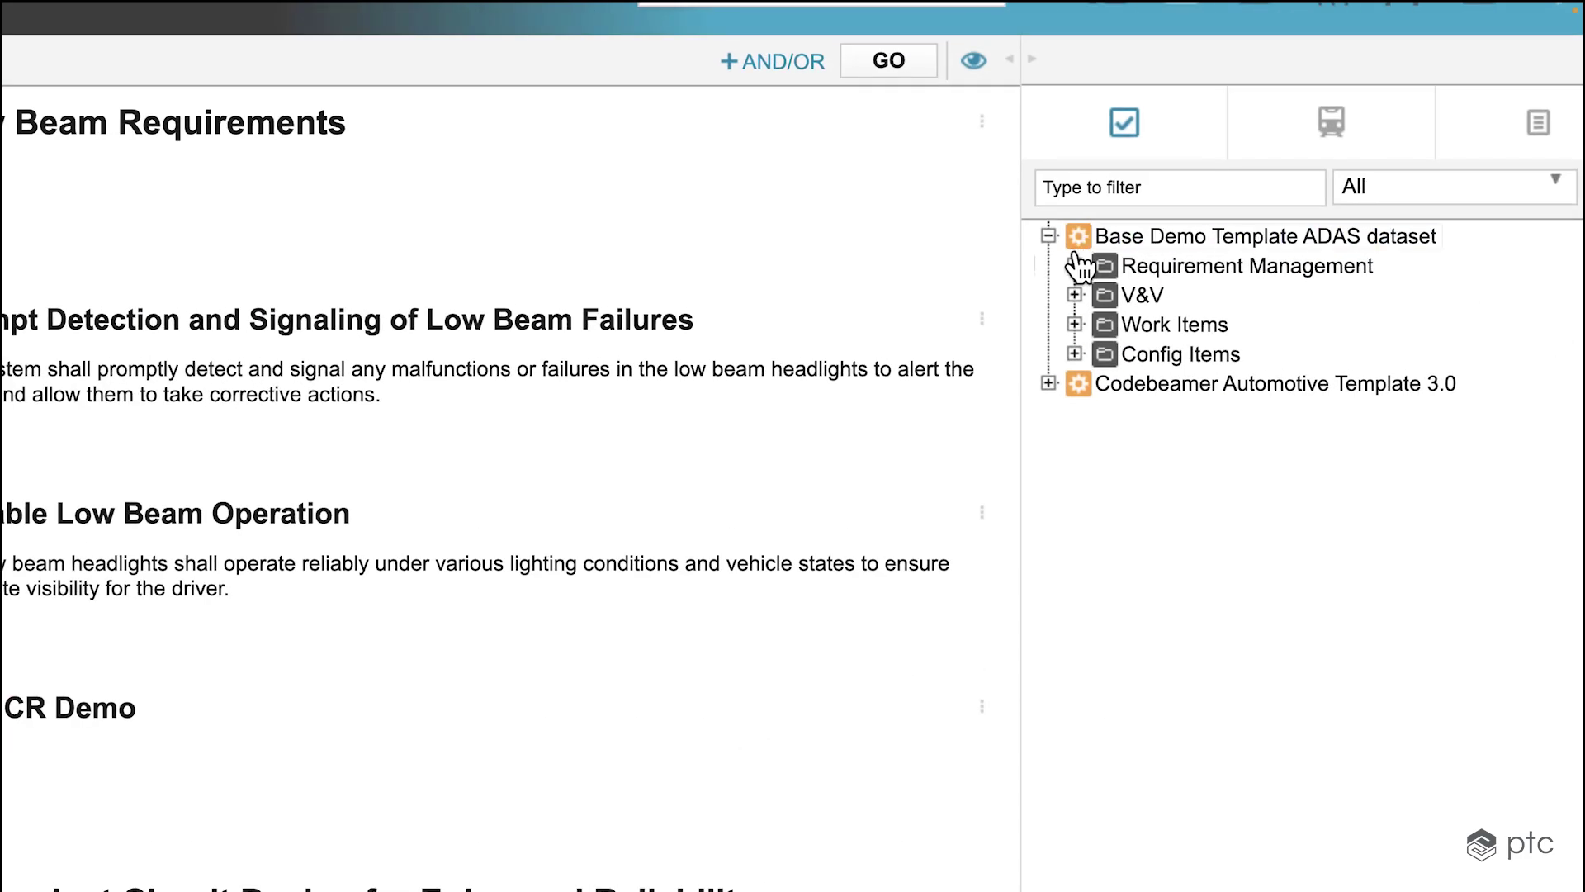
pyautogui.click(1076, 265)
pyautogui.click(1102, 295)
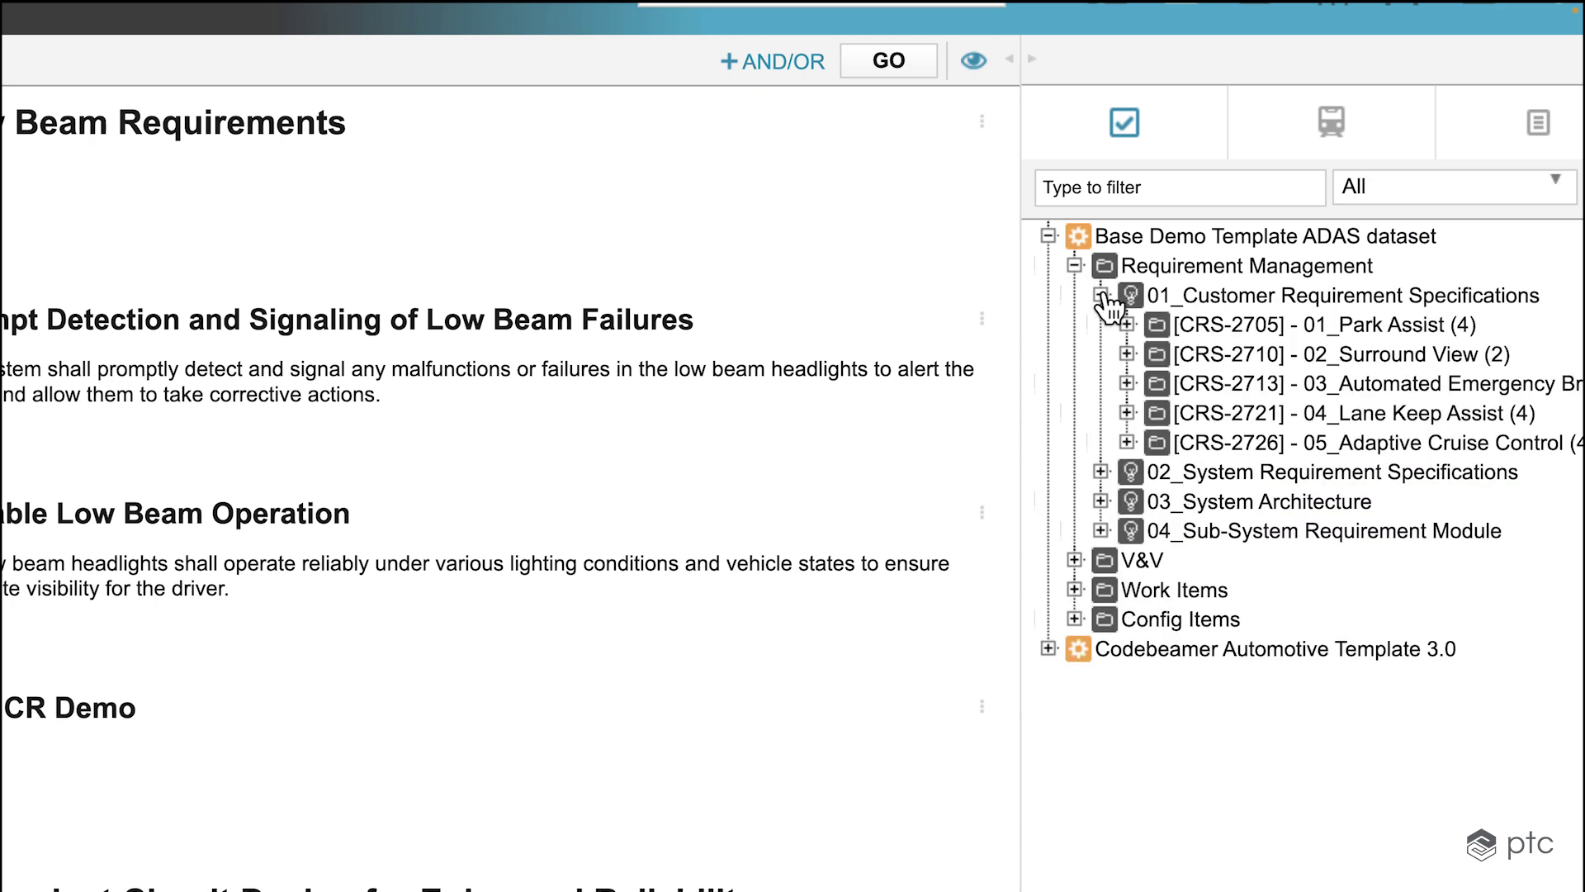
pyautogui.click(1102, 472)
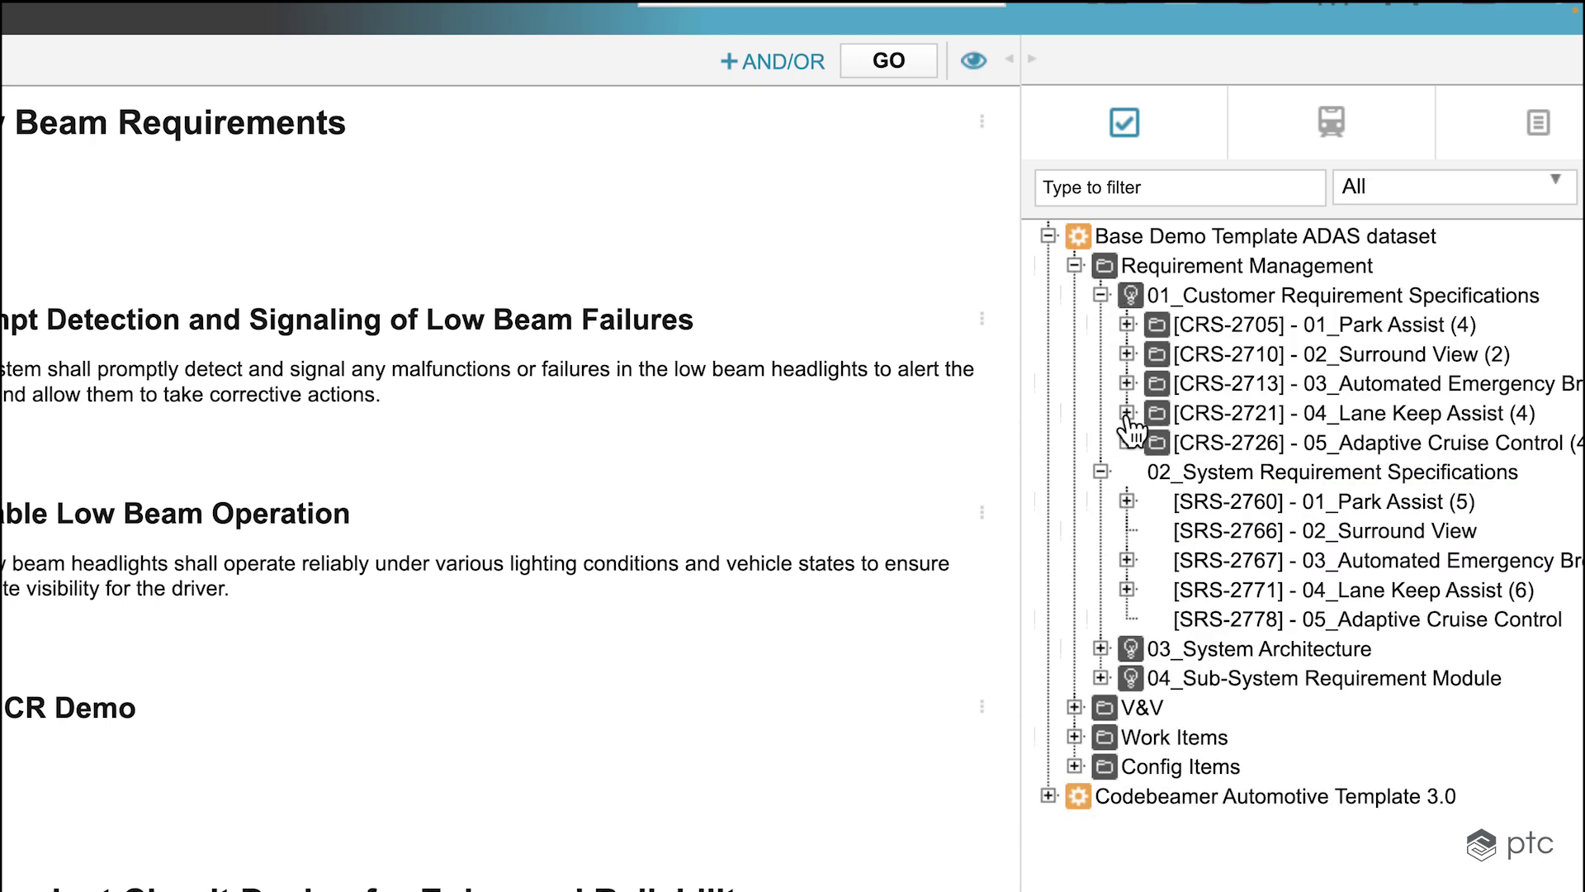
pyautogui.click(1127, 323)
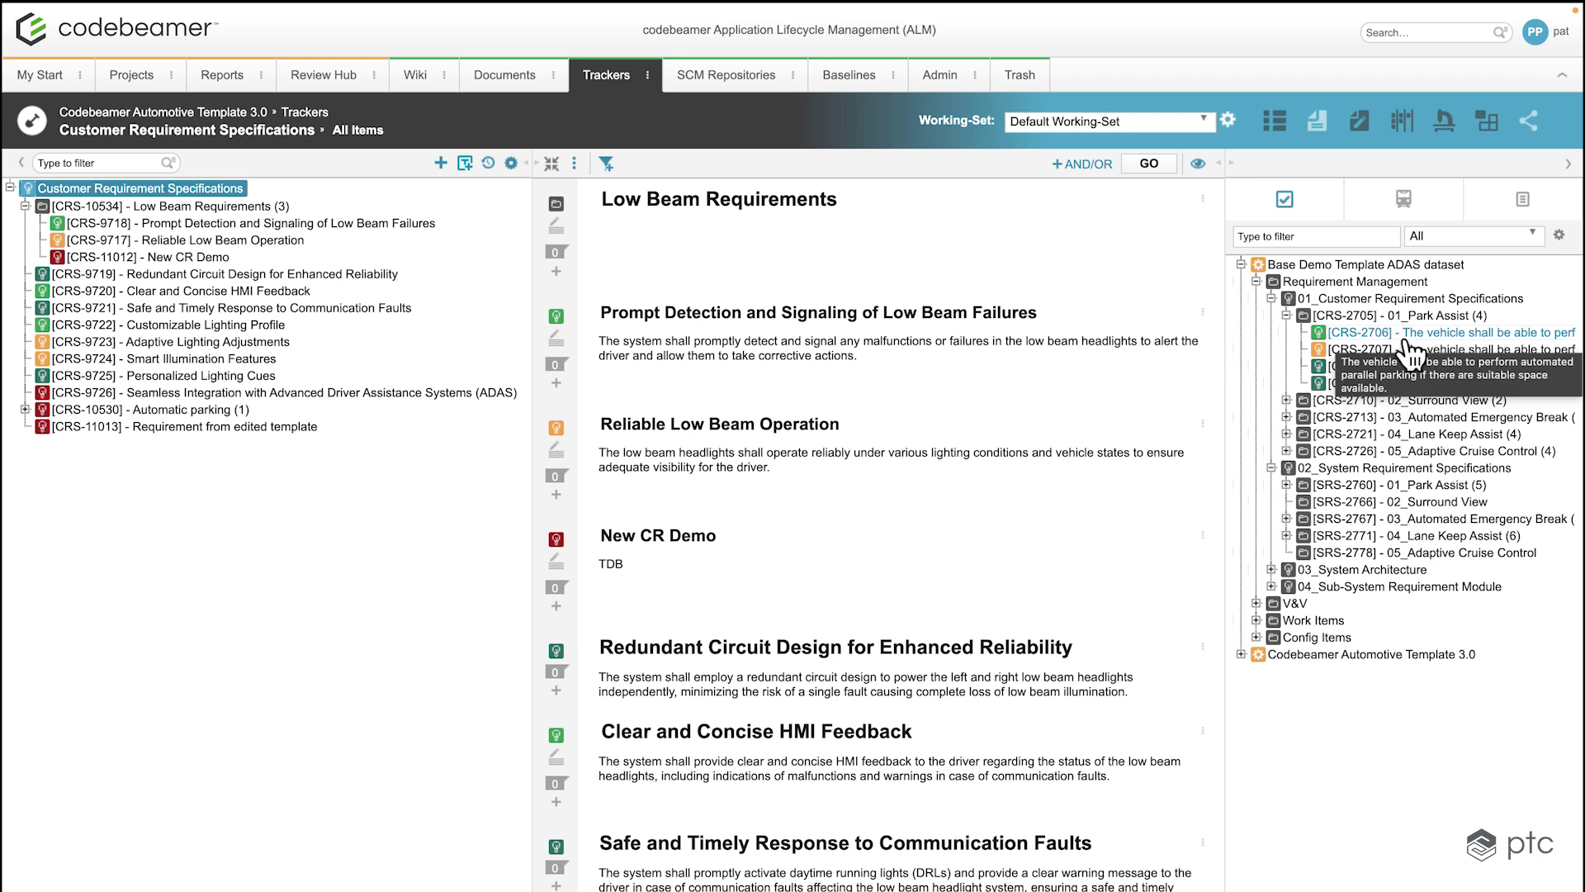
# - Copy library requirement CRS-2706 into Customer Requirement Specifications as new item CRS-11020
pyautogui.moveTo(1392, 351); pyautogui.dragTo(118, 555)
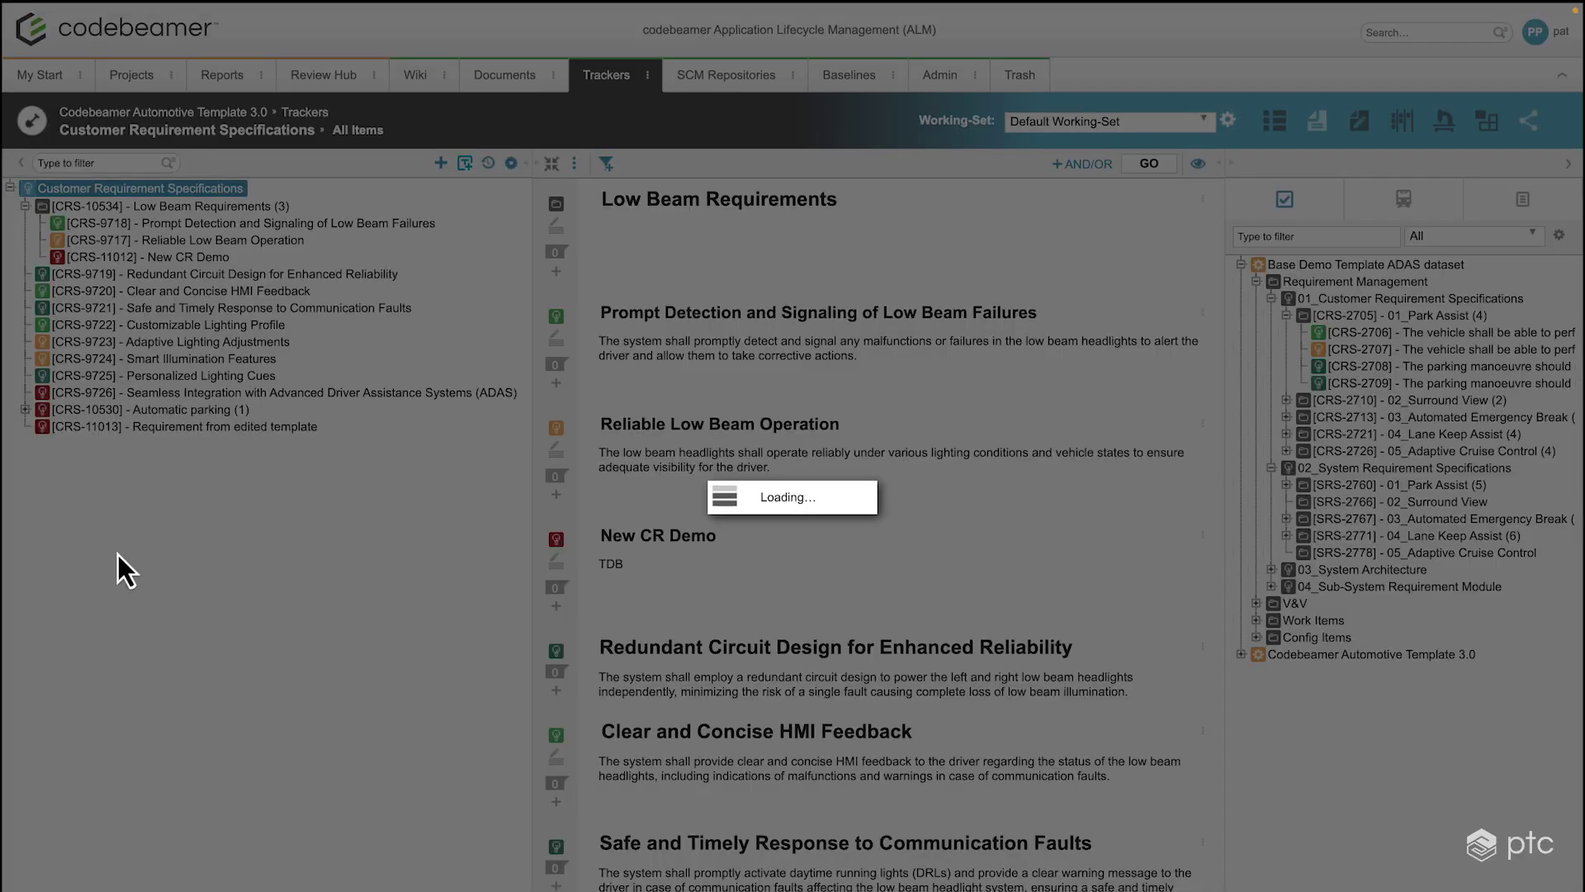
pyautogui.click(302, 218)
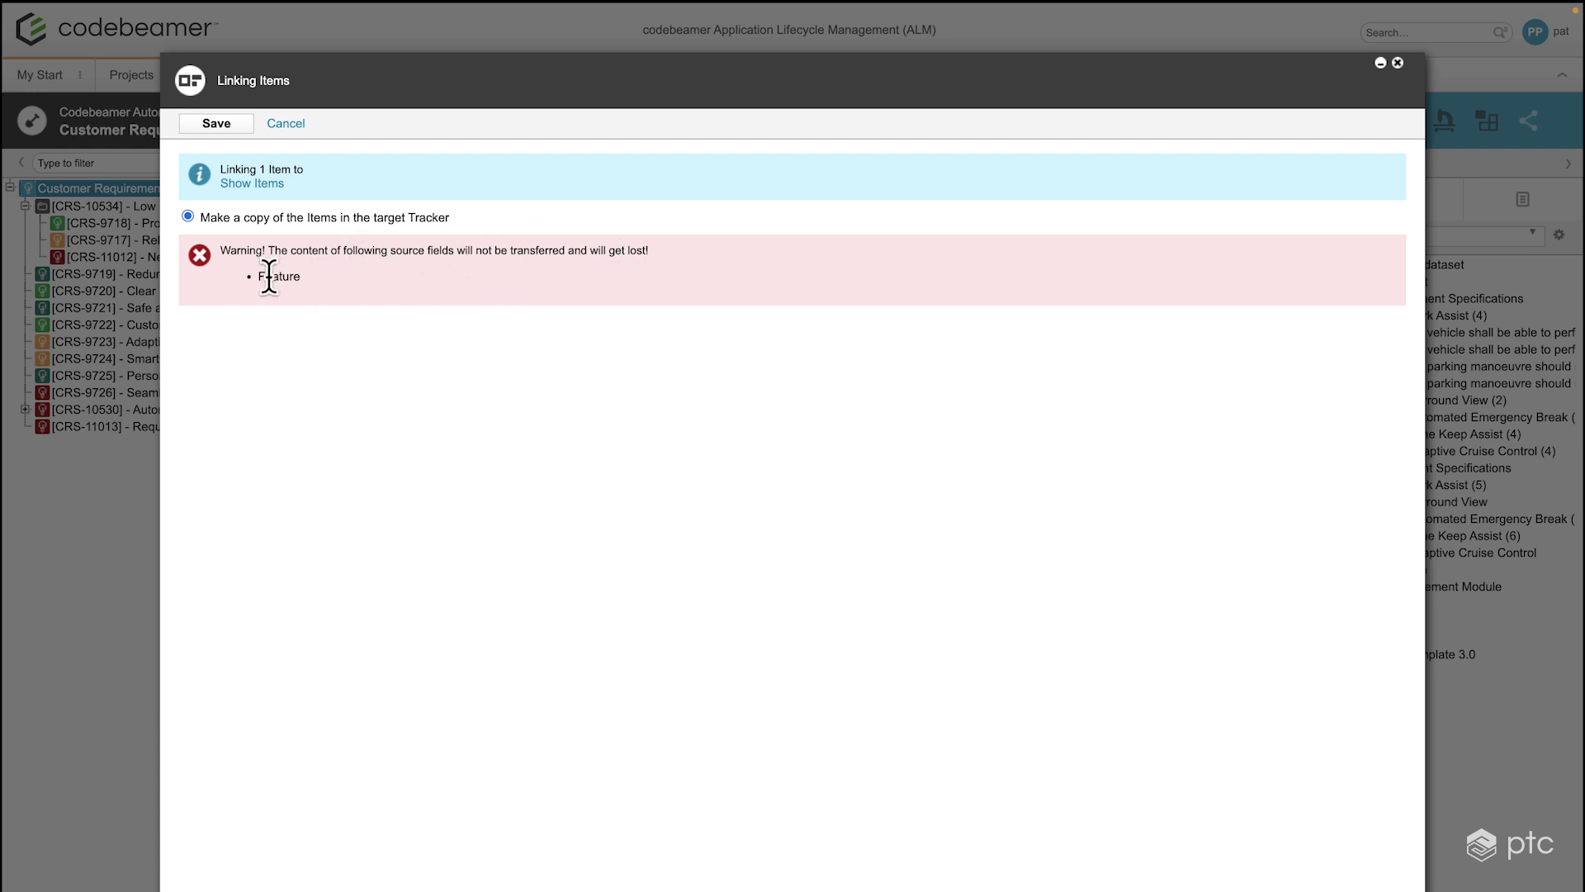
pyautogui.click(228, 127)
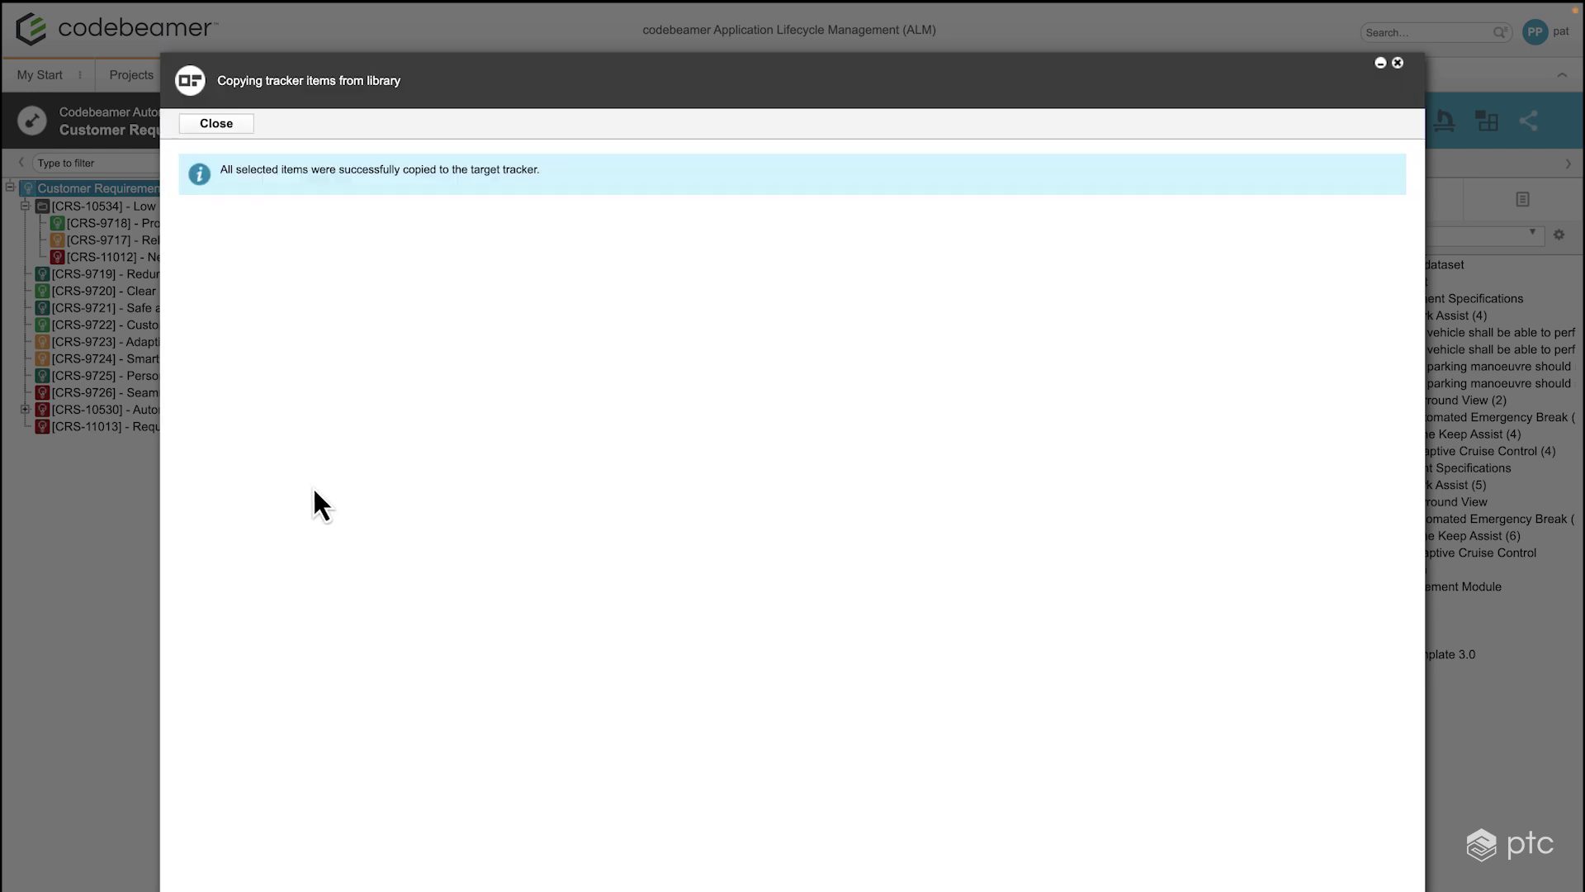
pyautogui.click(246, 128)
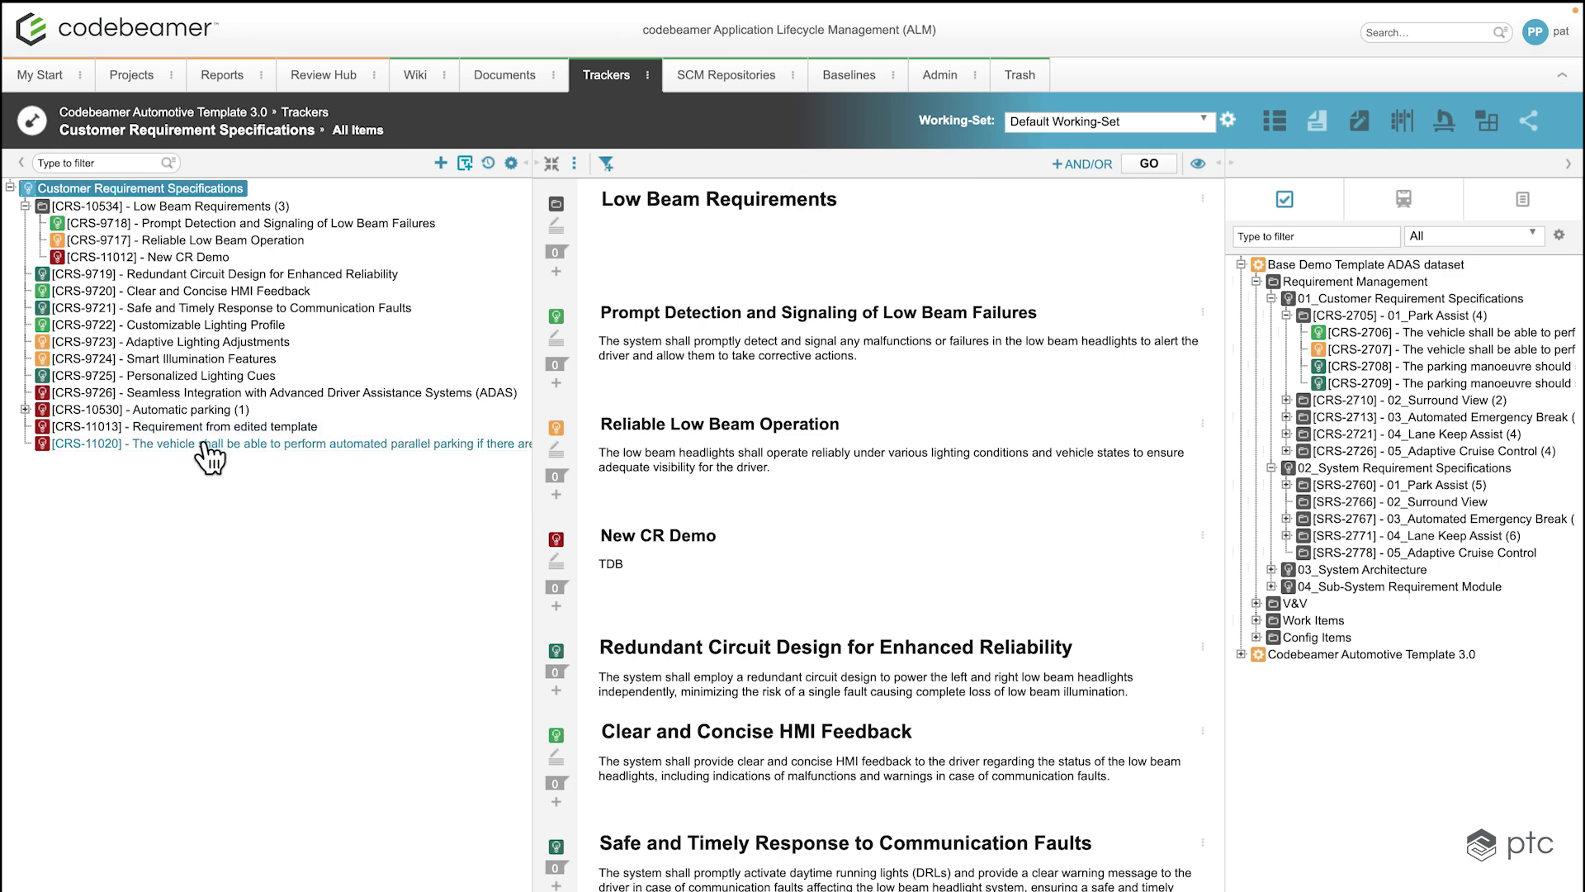
# - Inspect CRS-11020's properties and its association to CRS-2706, then go back to the Library
pyautogui.click(197, 445)
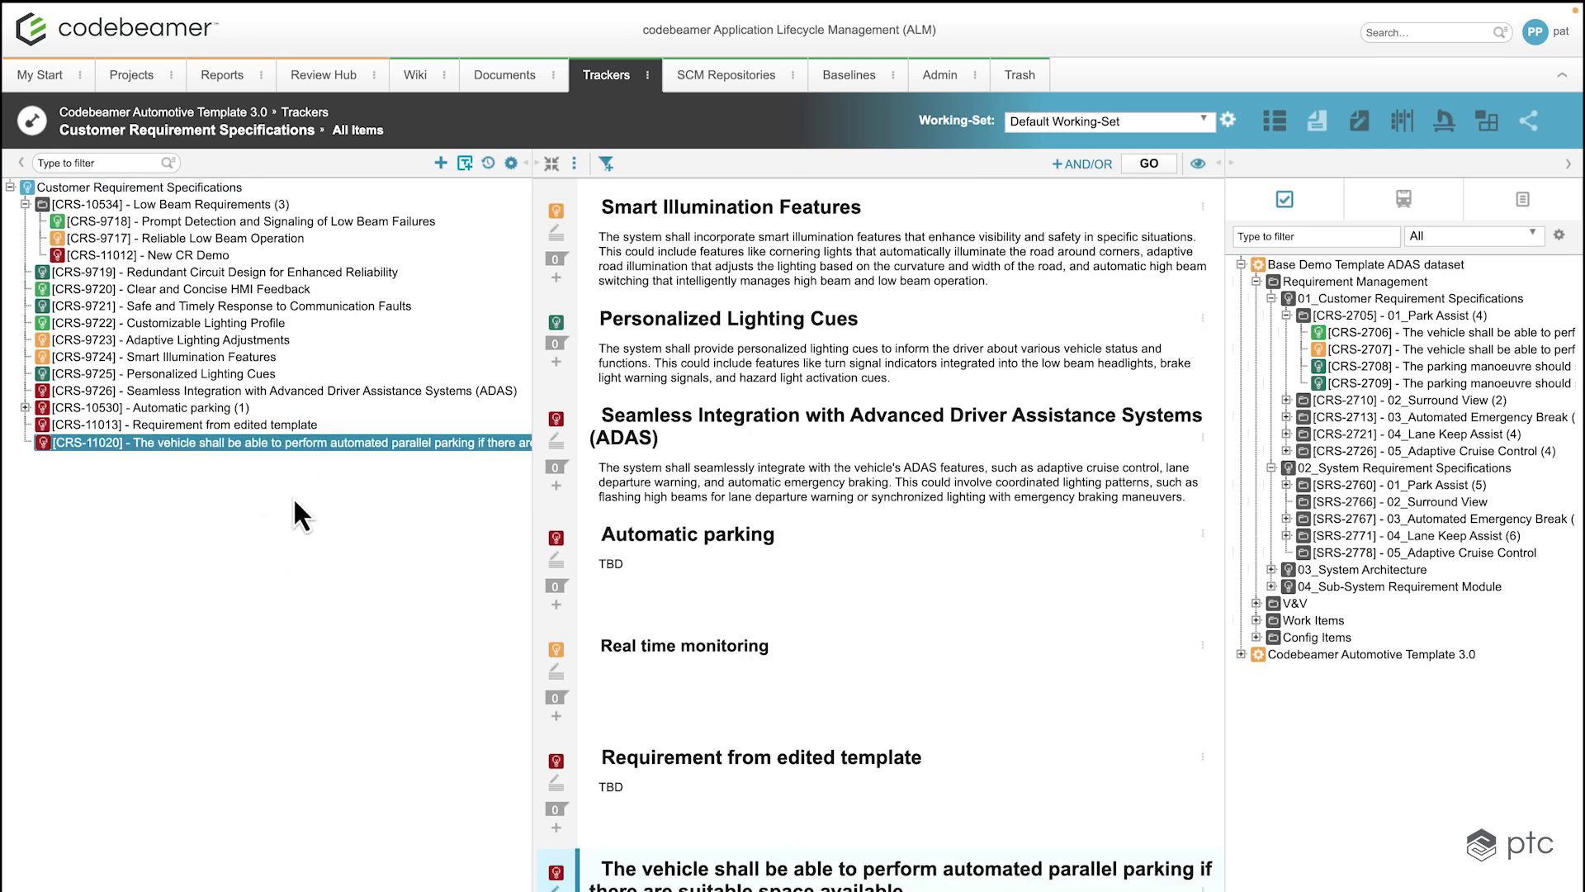
pyautogui.click(1525, 201)
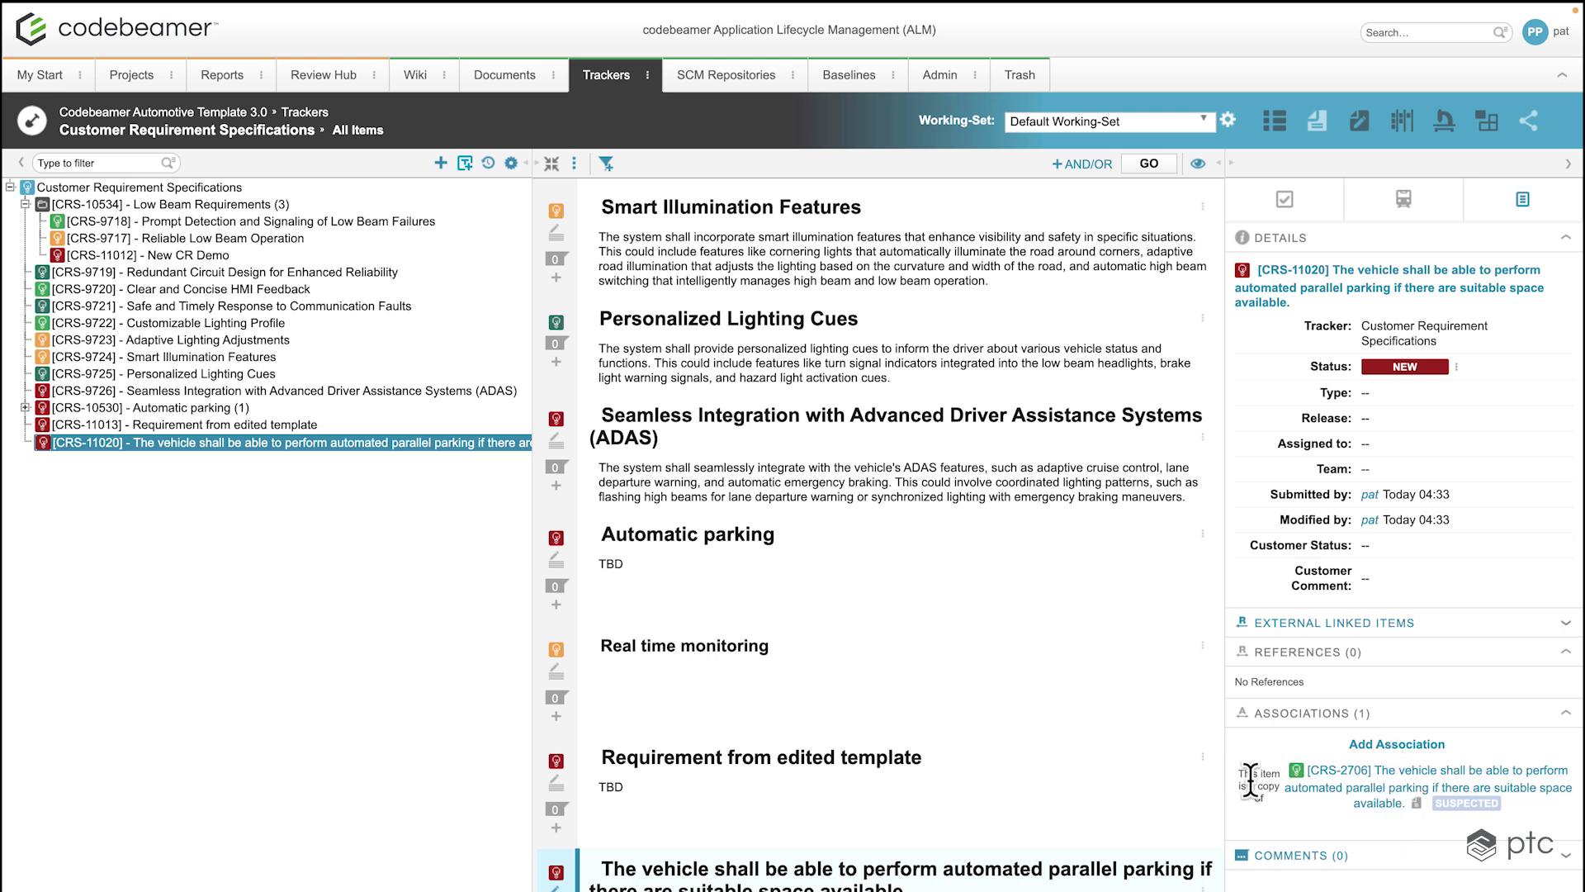
pyautogui.moveTo(1375, 784)
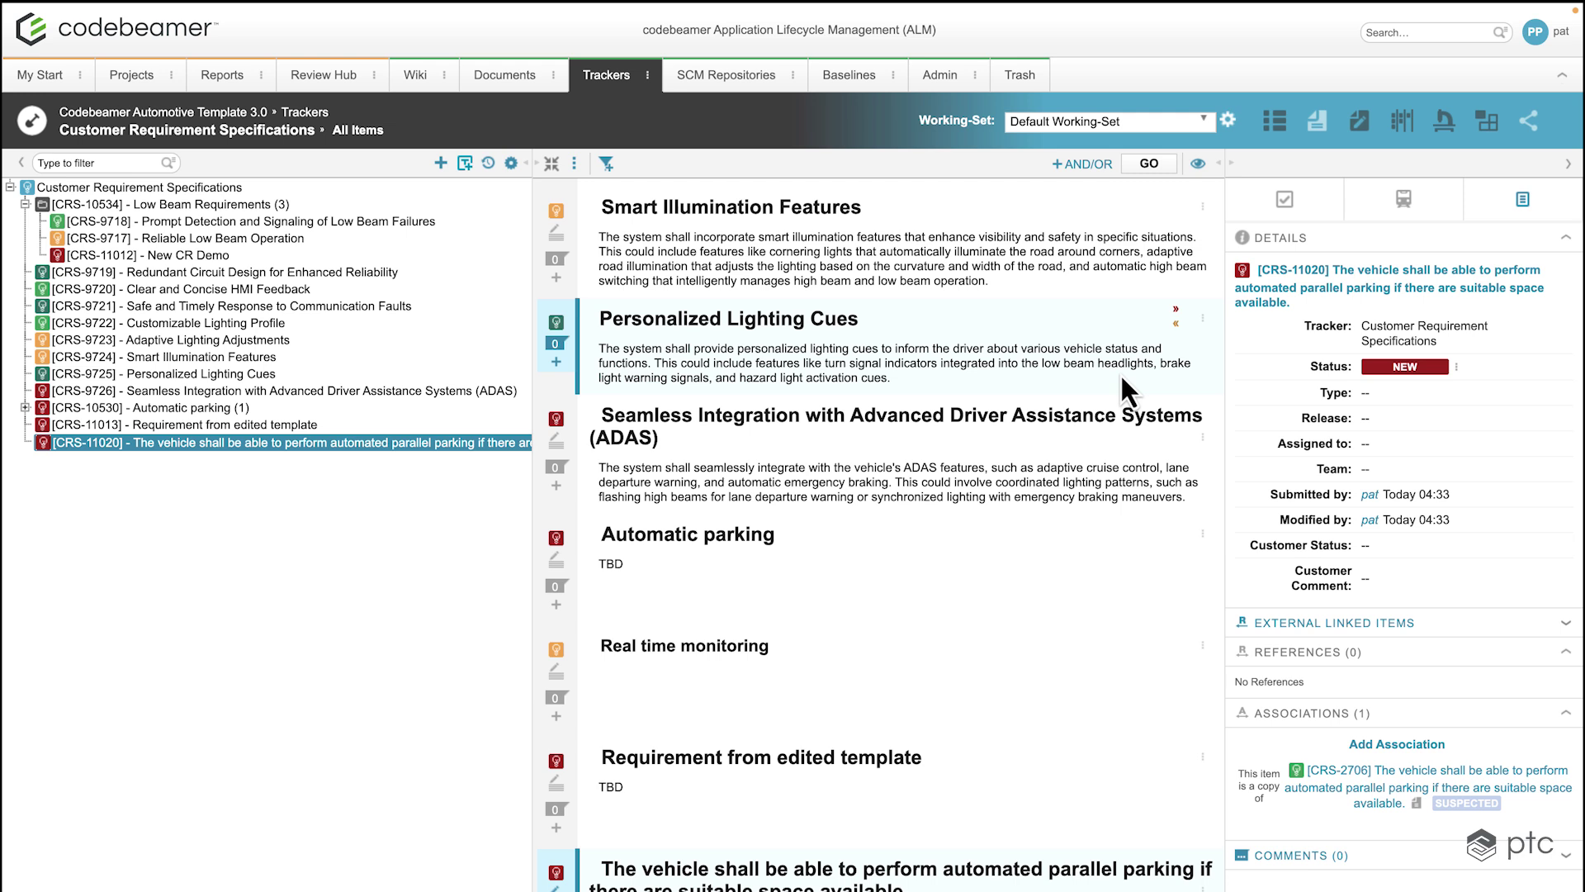
pyautogui.click(1301, 209)
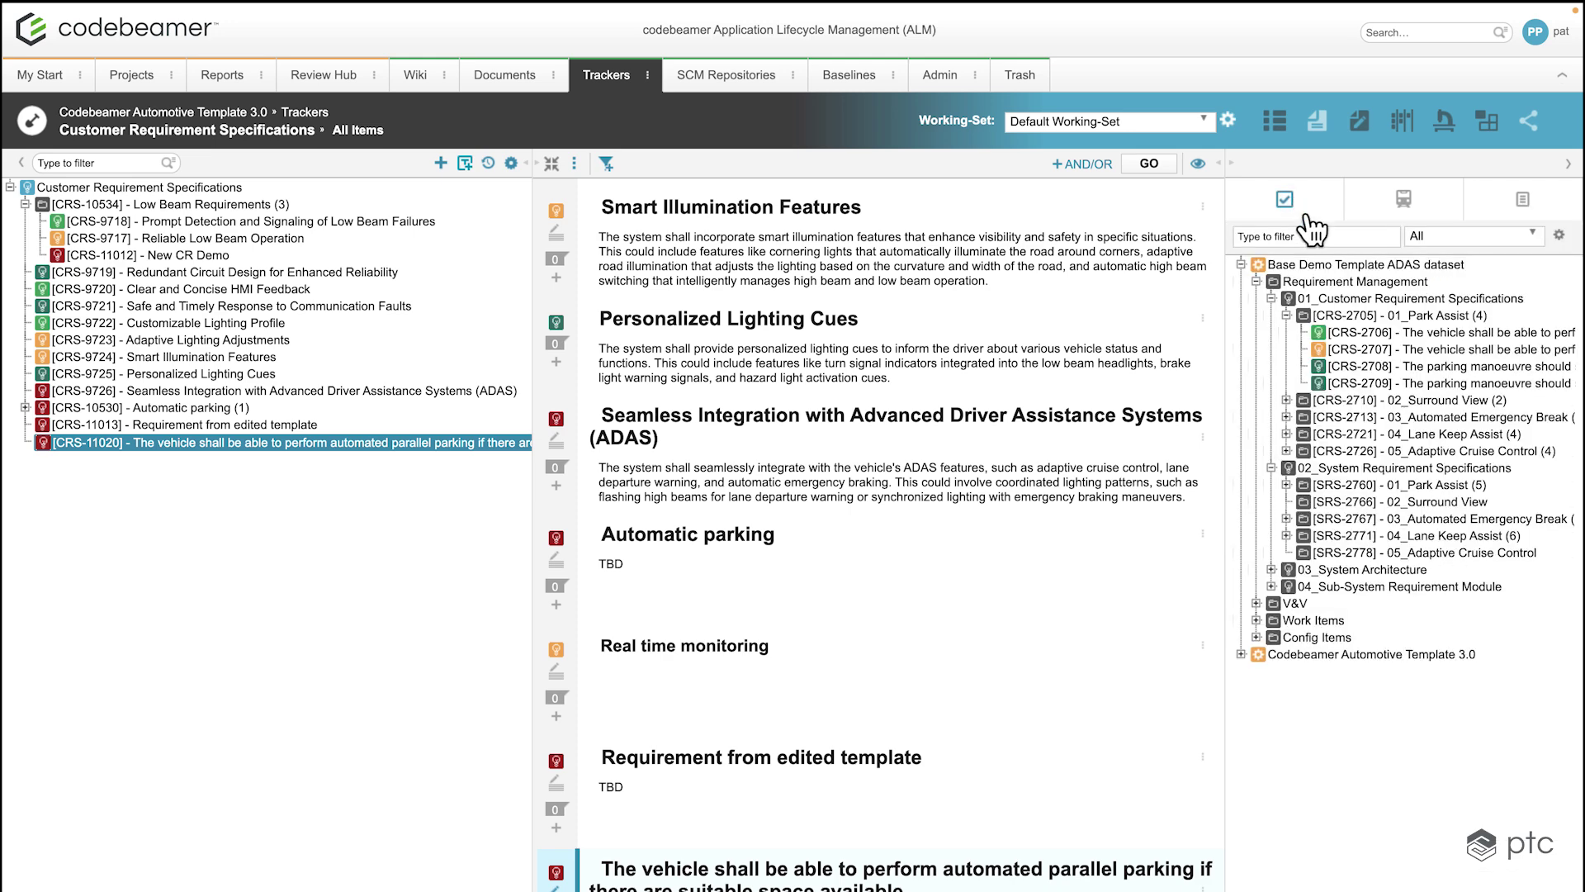
# - Reference Automotive Template validation tests VAL-11021, VAL-11022 and VAL-11023 to CRS-11020
pyautogui.click(1241, 264)
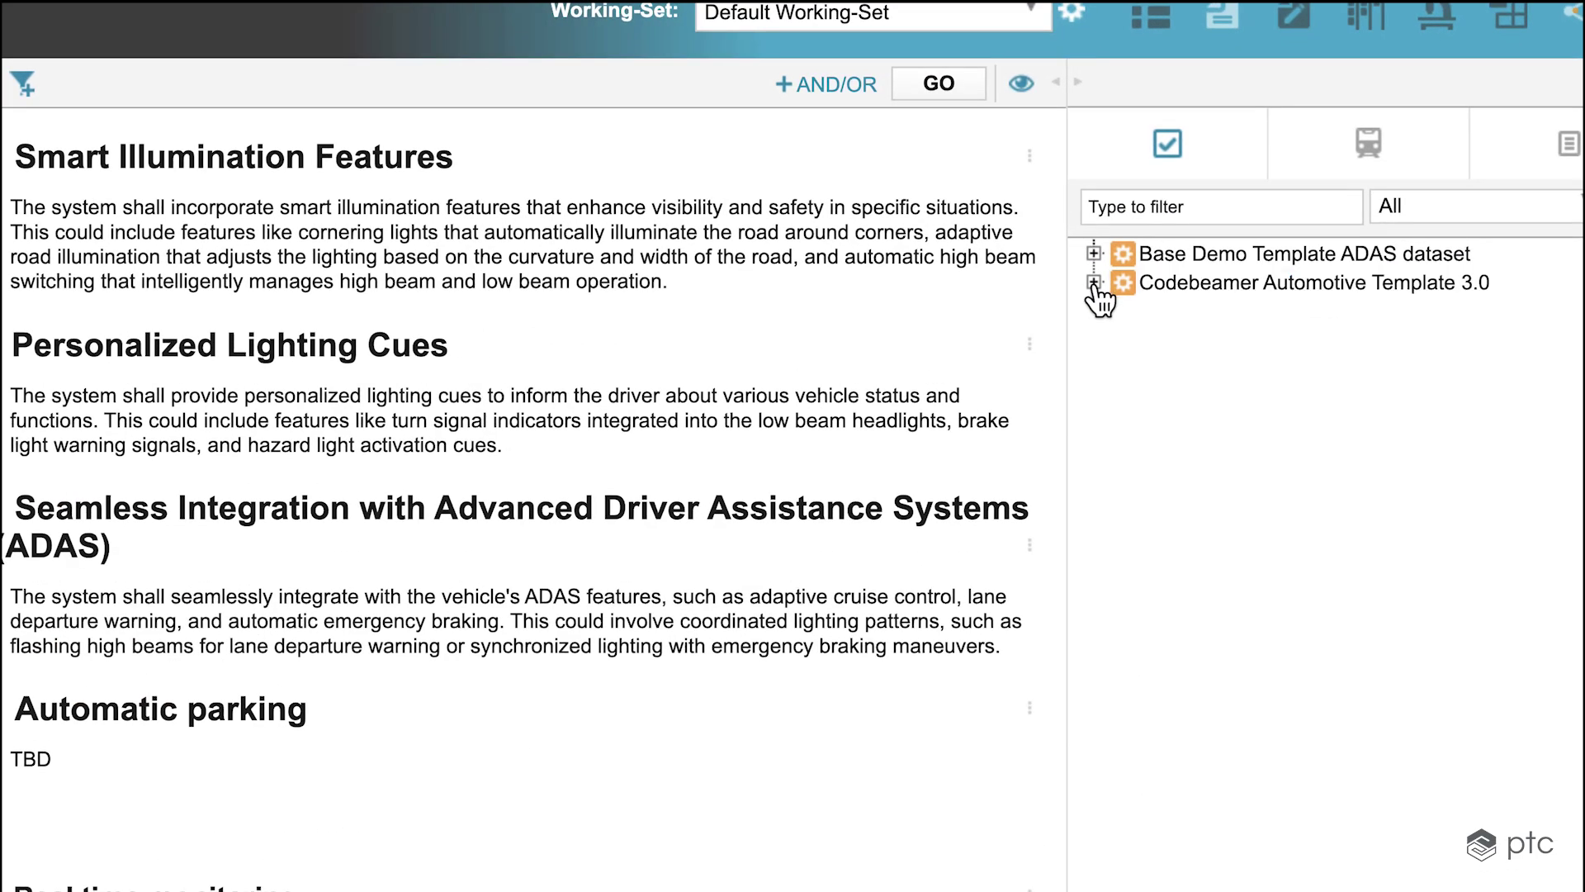
pyautogui.click(1241, 282)
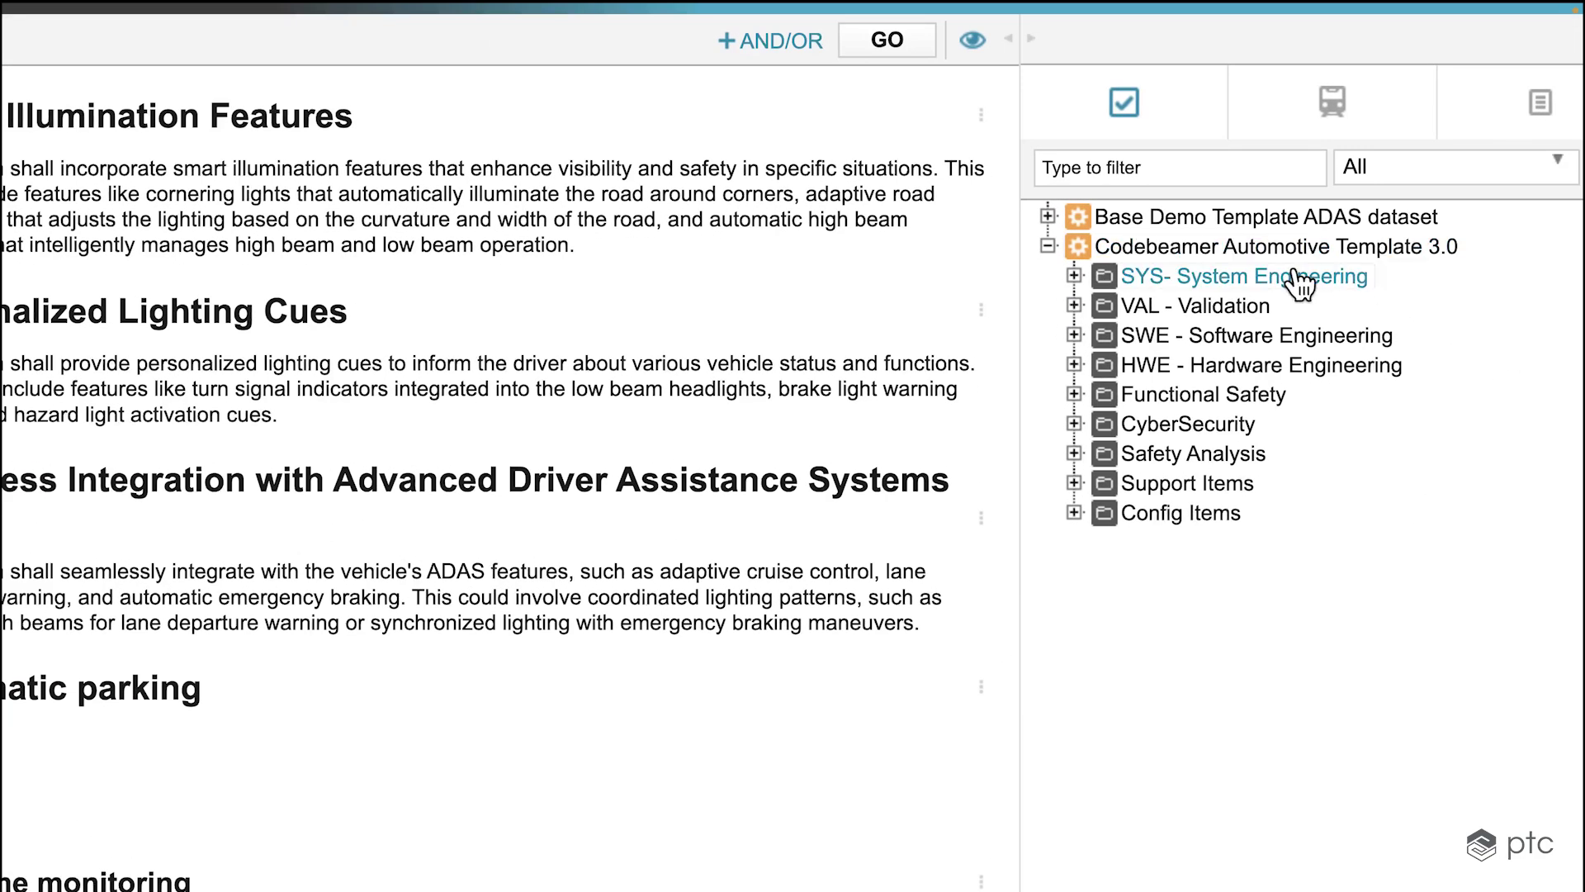
pyautogui.click(1075, 305)
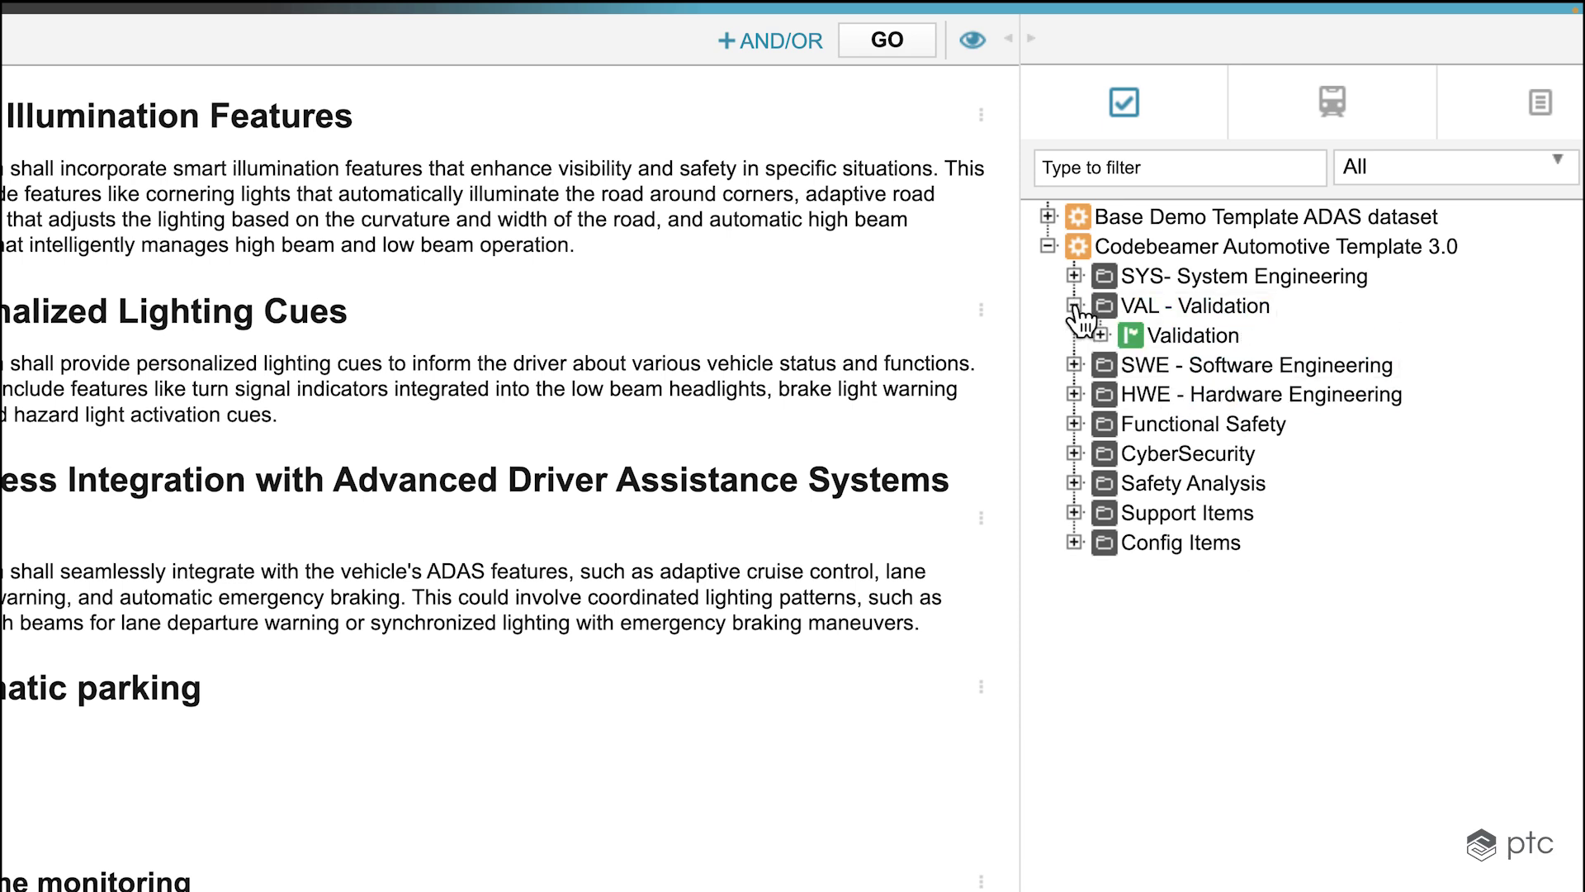
pyautogui.click(1100, 334)
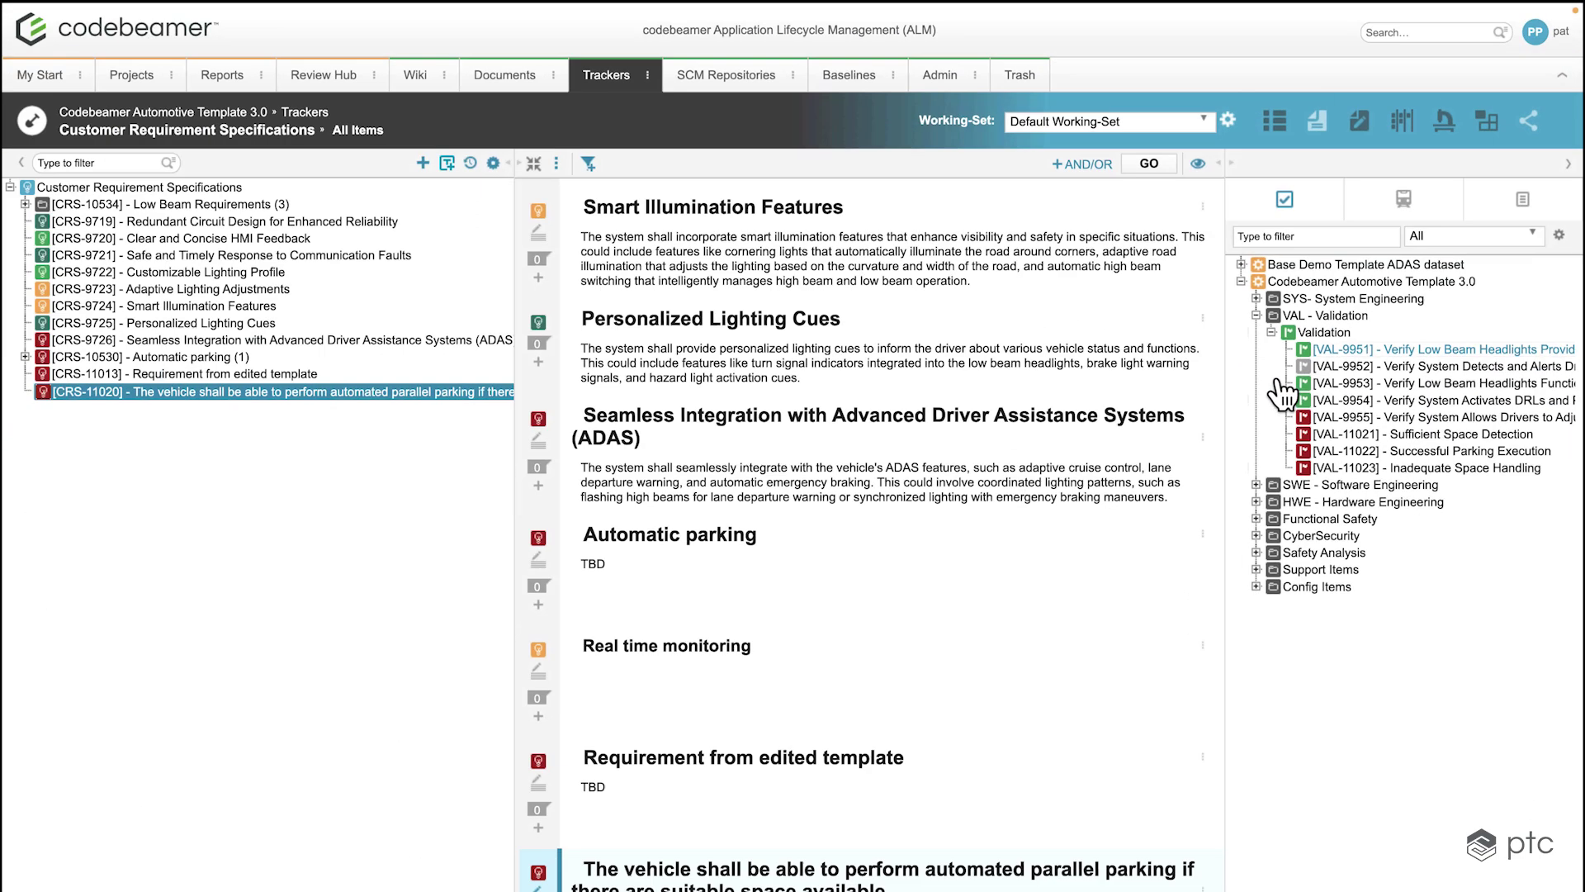
pyautogui.moveTo(1318, 435); pyautogui.dragTo(1175, 882)
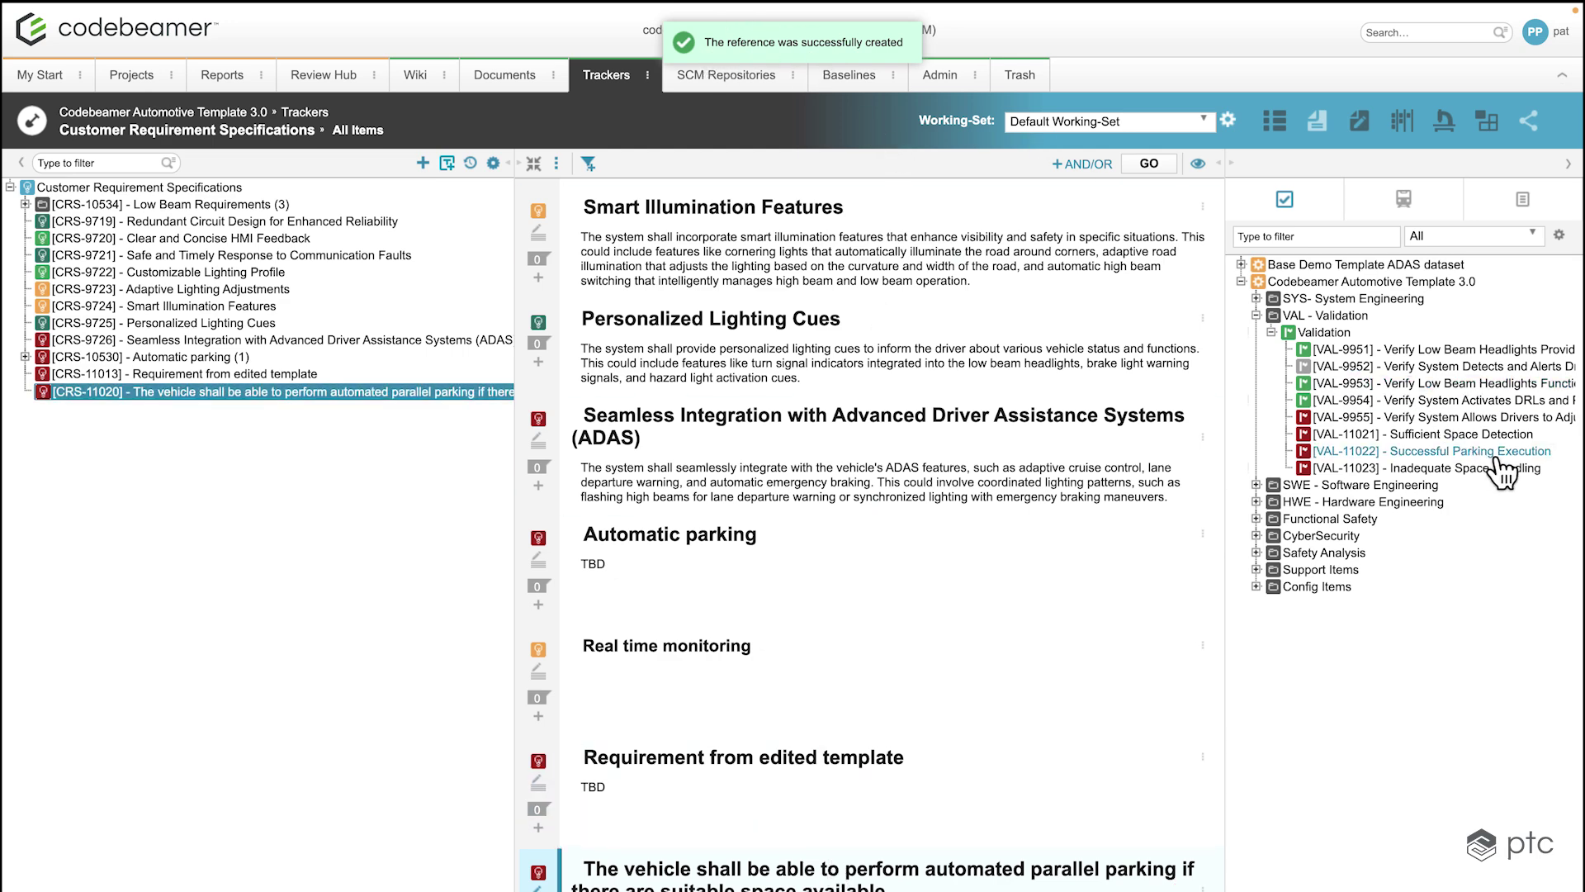
pyautogui.moveTo(1501, 472); pyautogui.dragTo(1172, 686)
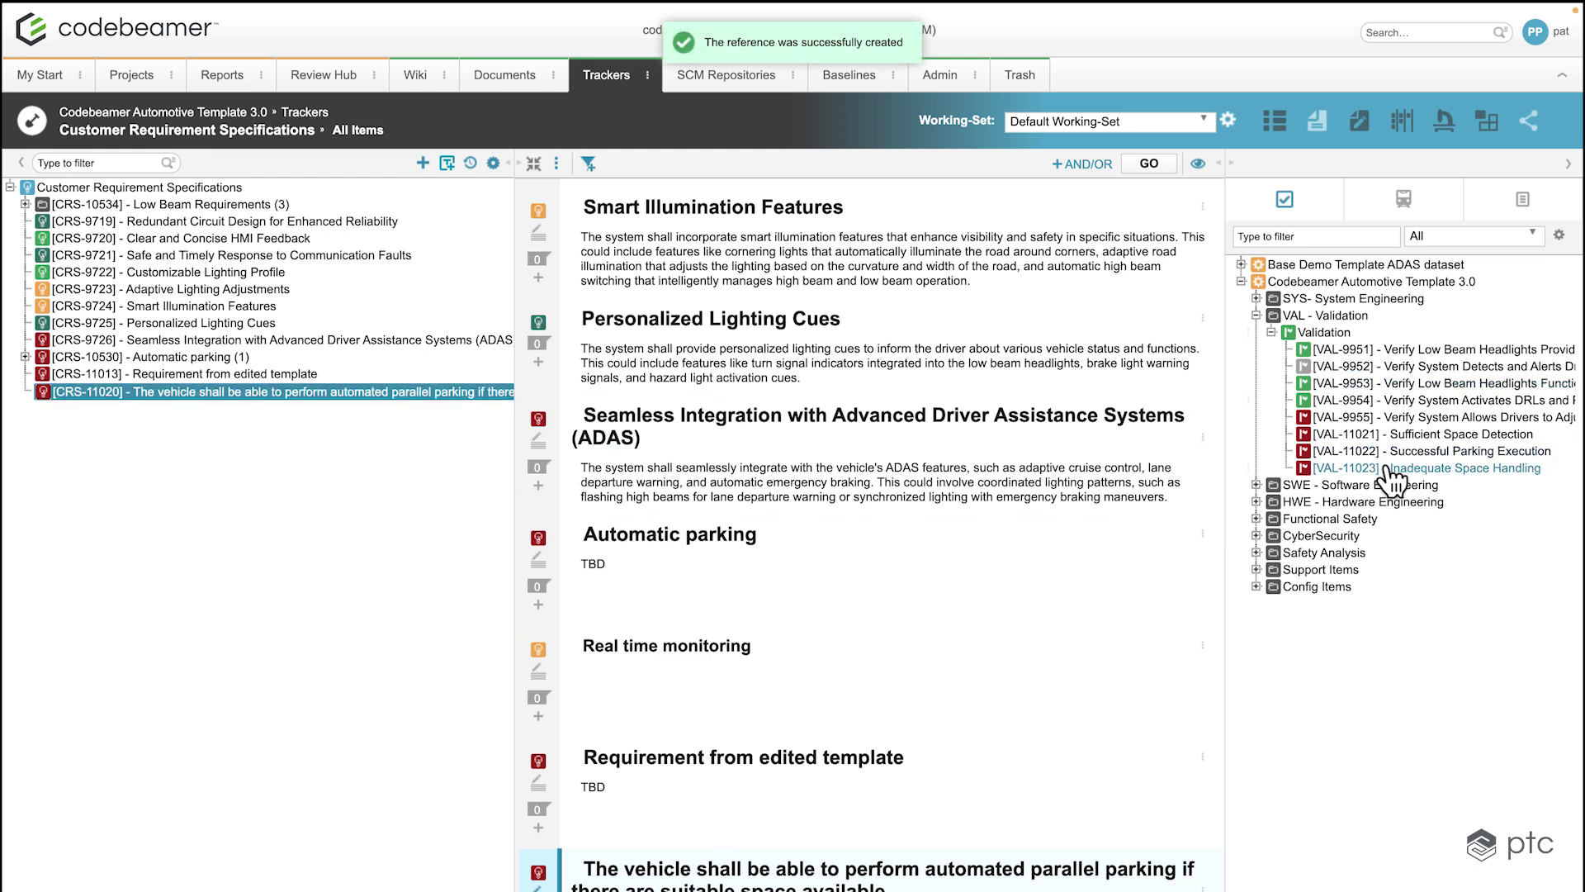
pyautogui.moveTo(1394, 478)
pyautogui.mouseDown()
pyautogui.moveTo(1007, 747)
pyautogui.moveTo(1168, 850)
pyautogui.moveTo(1176, 872)
pyautogui.moveTo(1172, 660)
pyautogui.moveTo(1420, 516)
pyautogui.moveTo(1218, 467)
pyautogui.mouseUp()
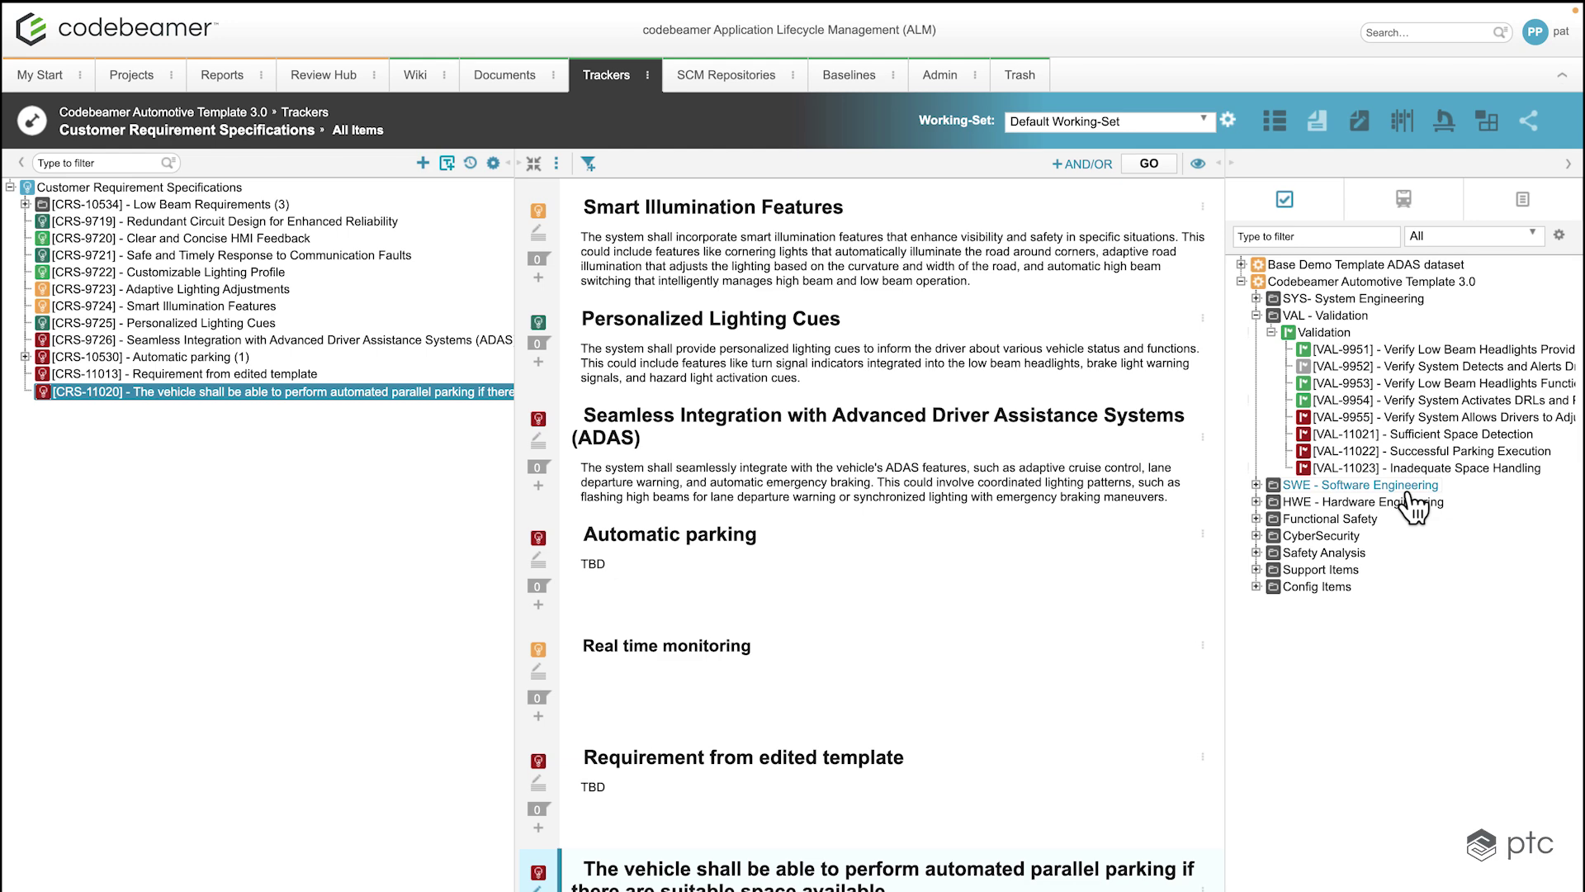
# - Switch the side panel to the Details tab showing the requirement's references
pyautogui.click(1525, 200)
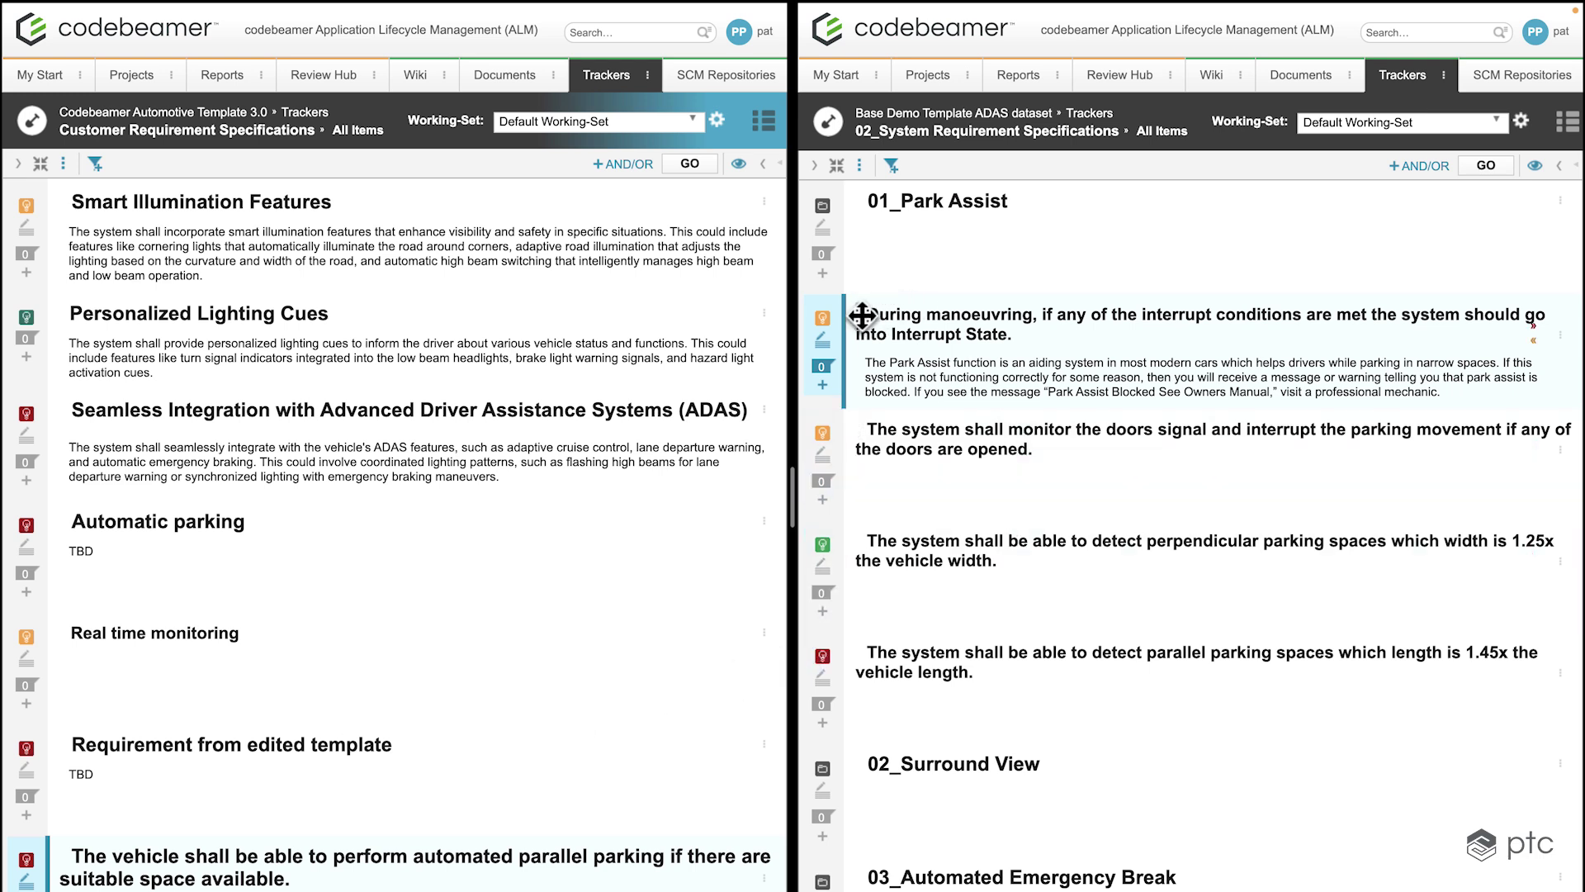
# - Link system requirement SRS-2765 to CRS-11020 and check its References panel
pyautogui.moveTo(861, 315); pyautogui.dragTo(586, 792)
pyautogui.moveTo(794, 502); pyautogui.dragTo(1106, 495)
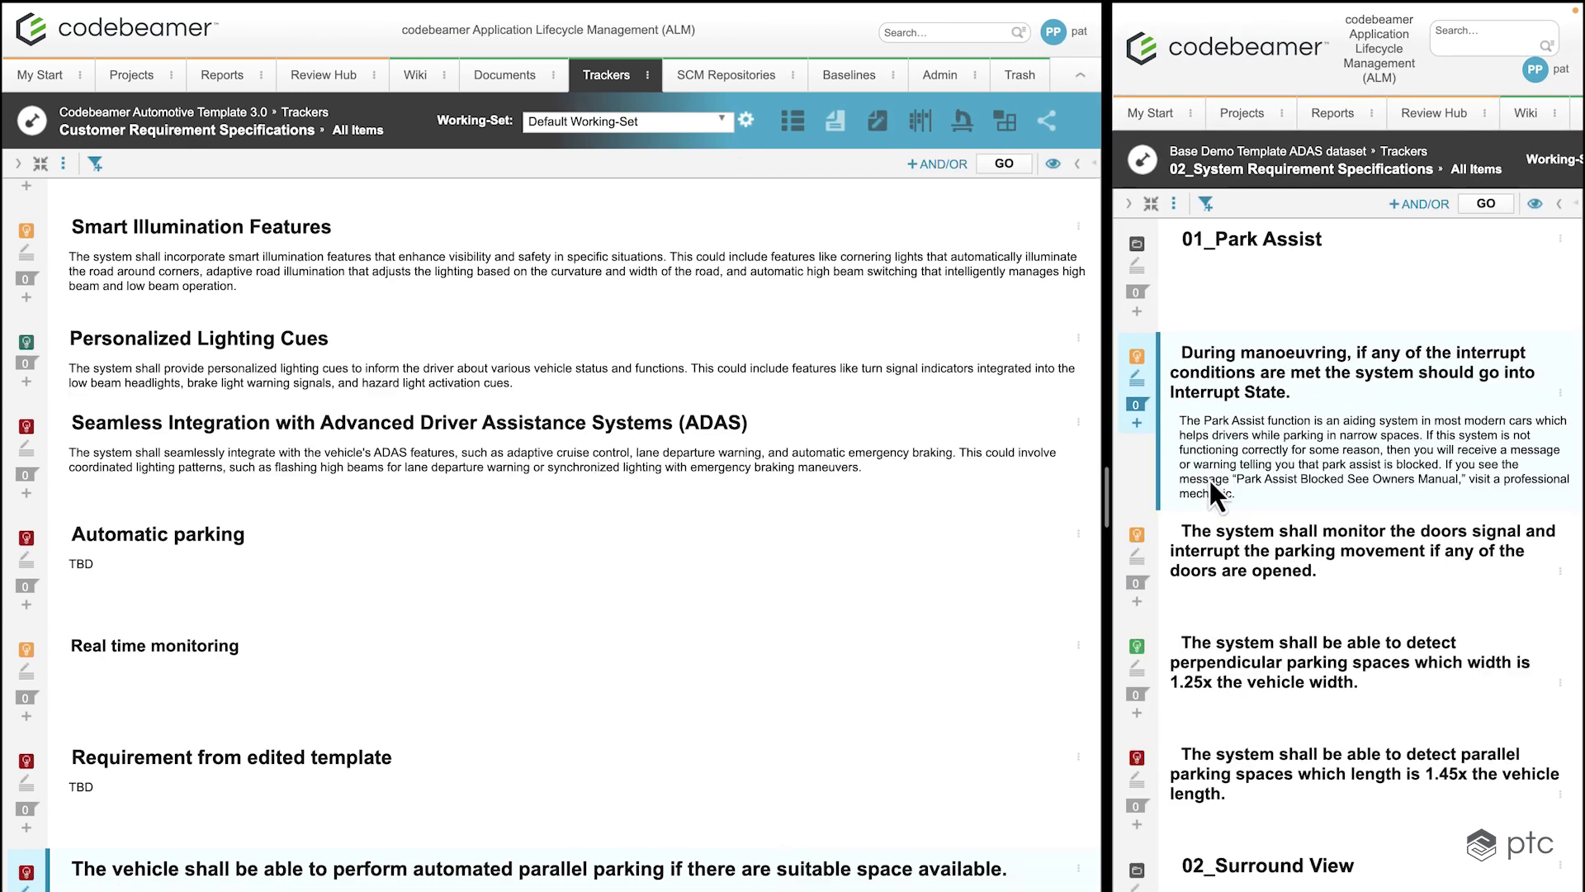
pyautogui.click(1078, 163)
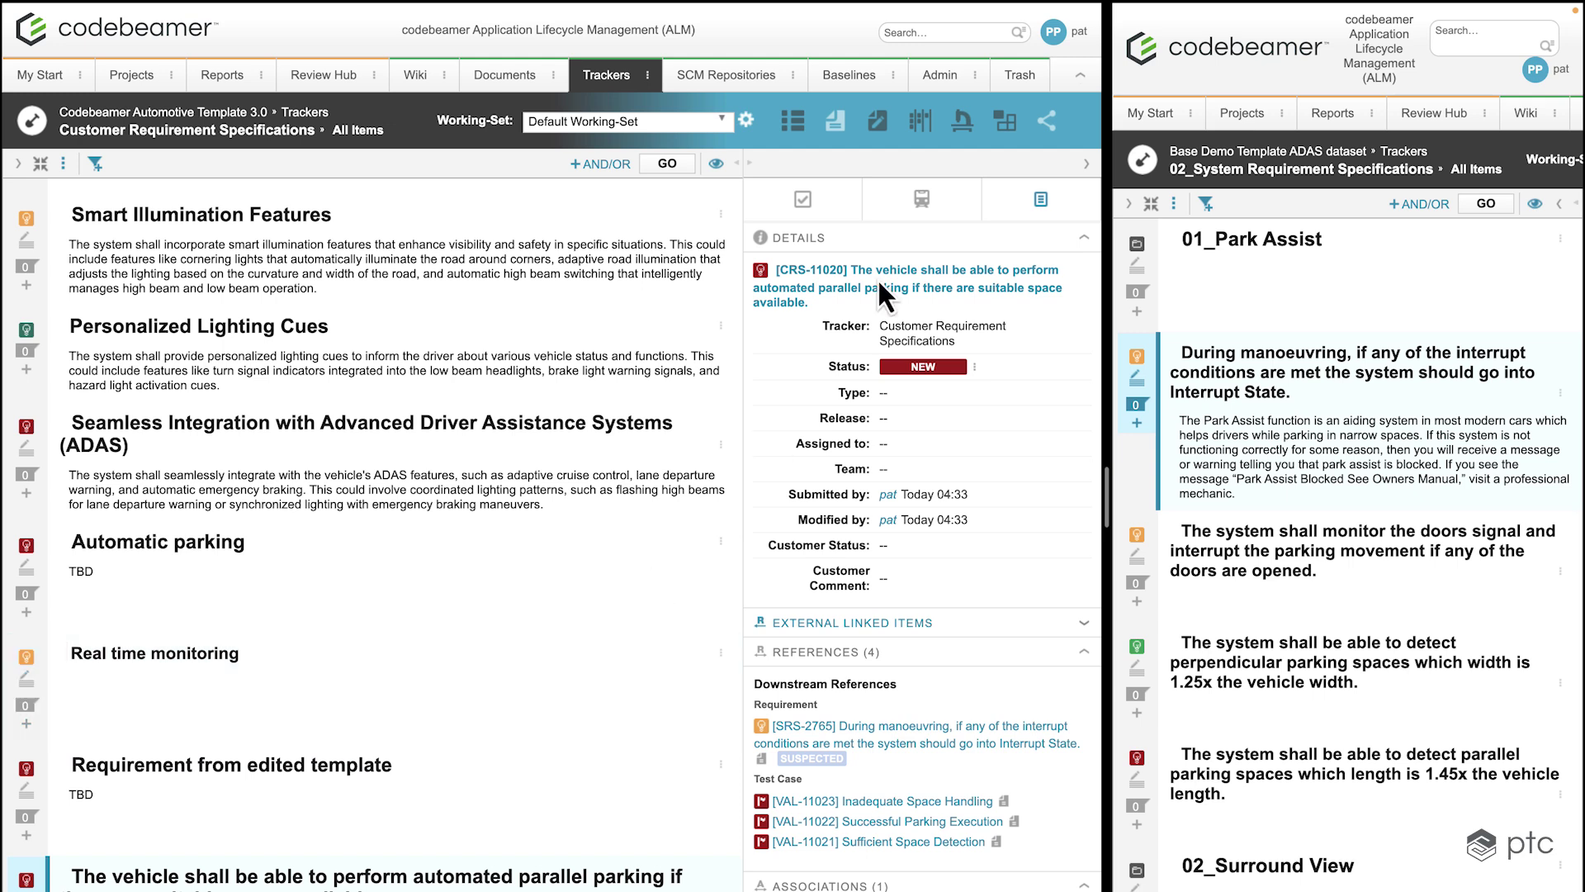
# - Open the linked SRS-2765, return to the customer requirements, and start a Traceability Report
pyautogui.click(889, 730)
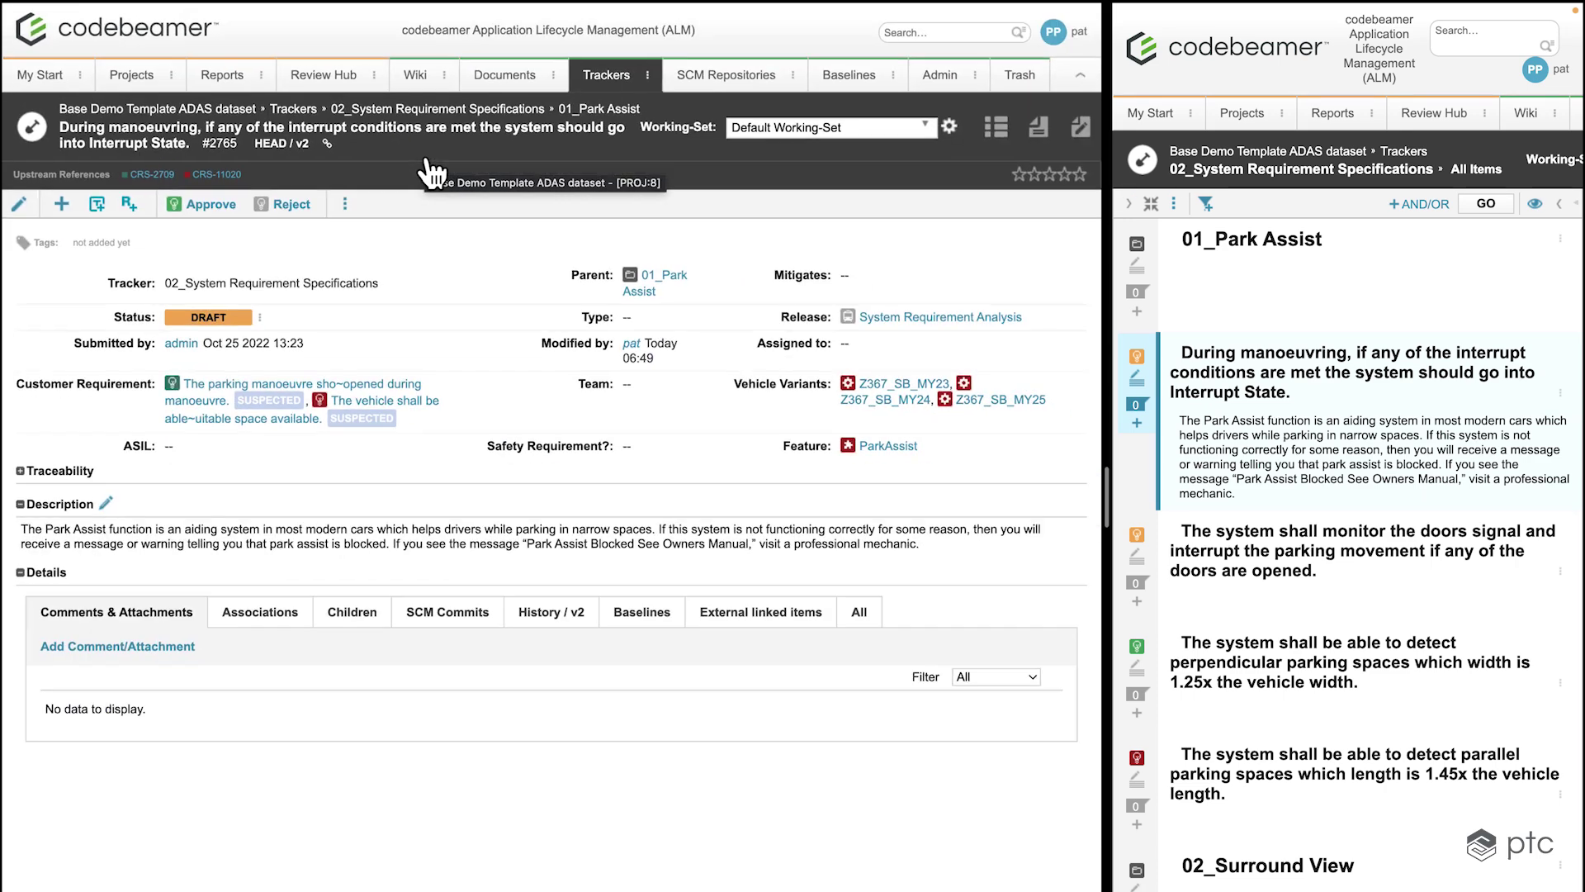
pyautogui.click(444, 408)
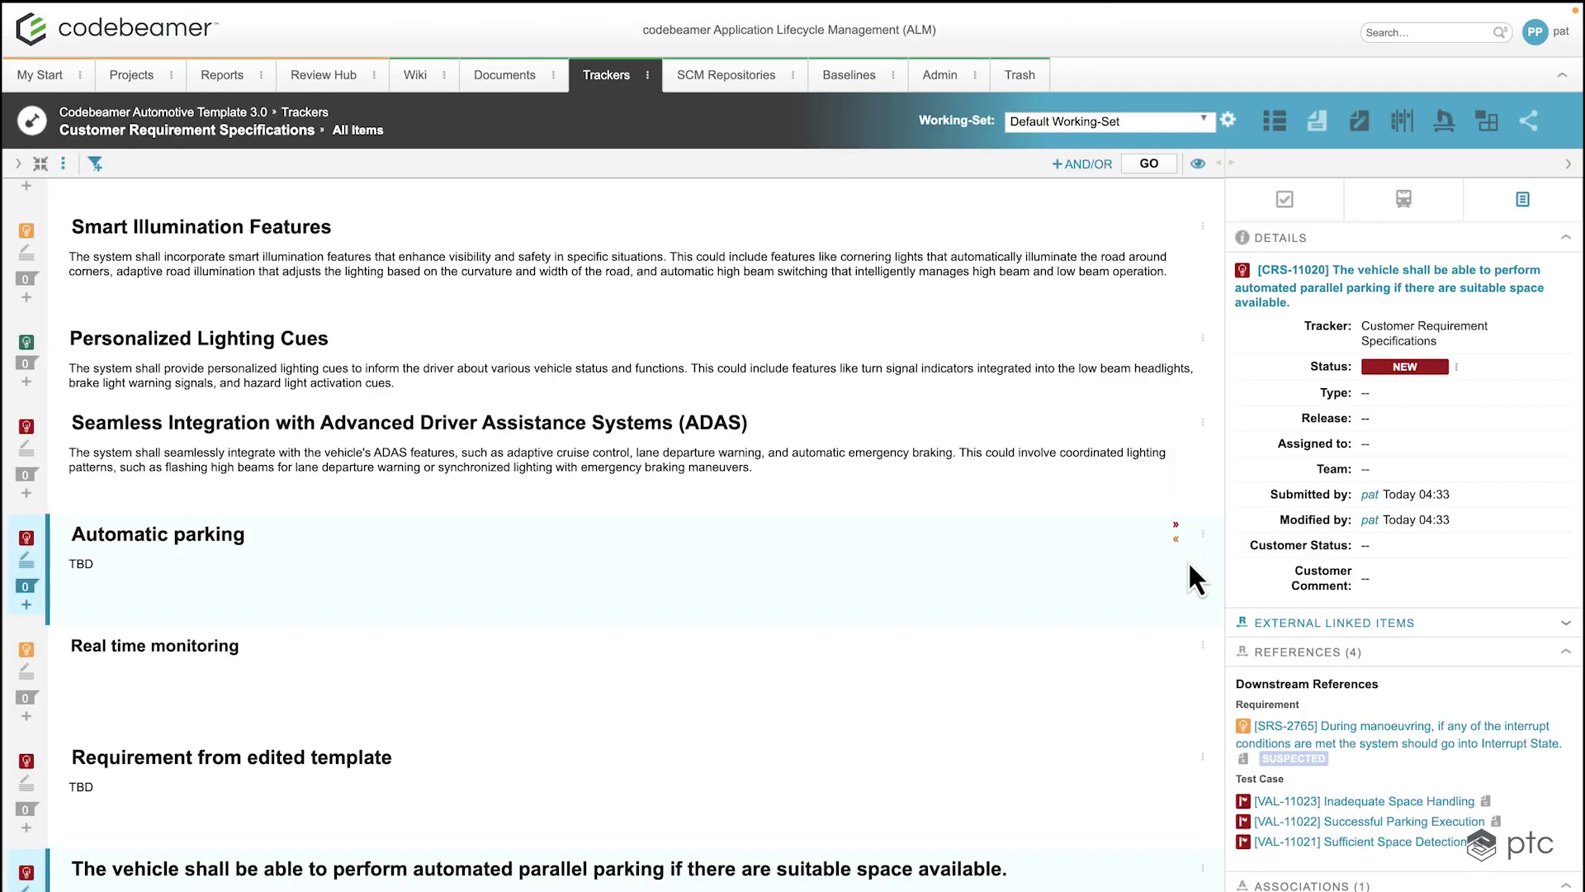
pyautogui.click(1489, 126)
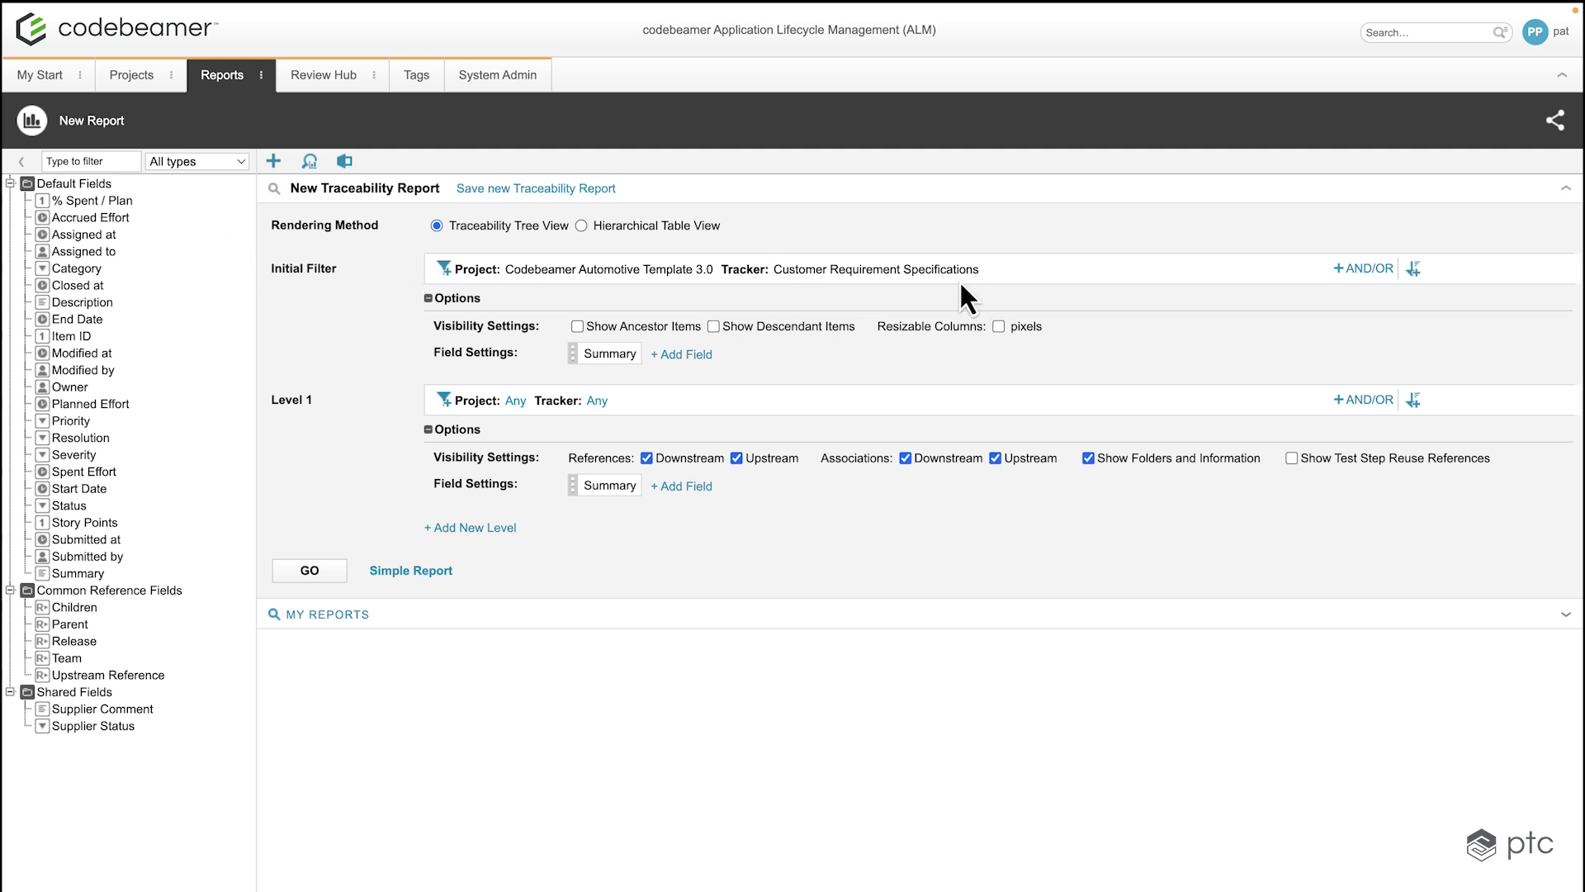
# - Set report Level 1 to Codebeamer Automotive Template 3.0's System Requirement Specifications and run it
pyautogui.click(515, 400)
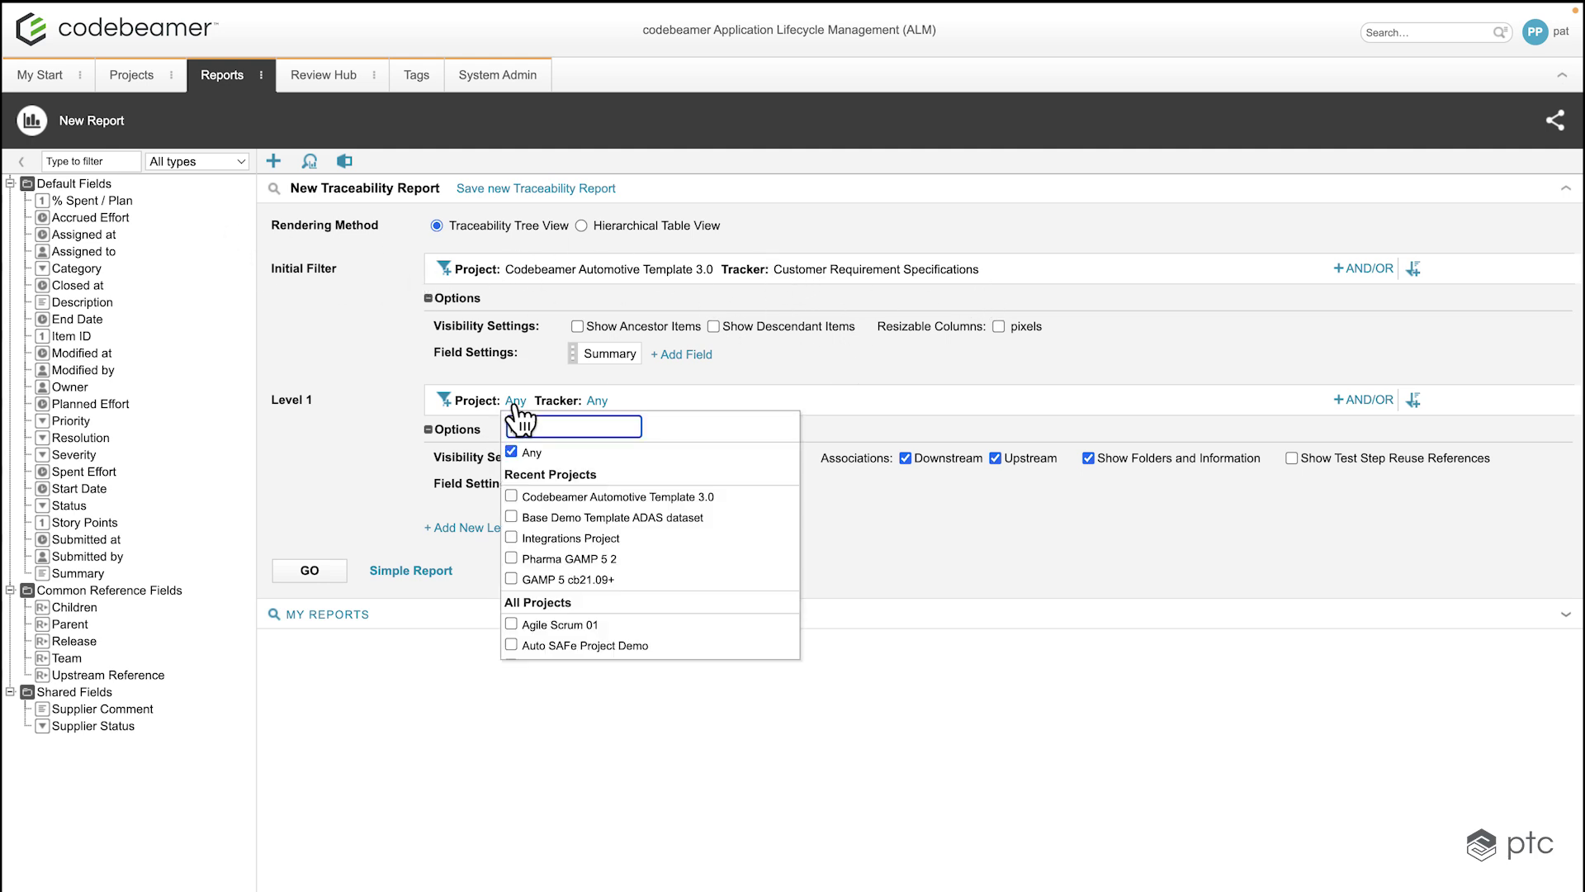
pyautogui.click(511, 496)
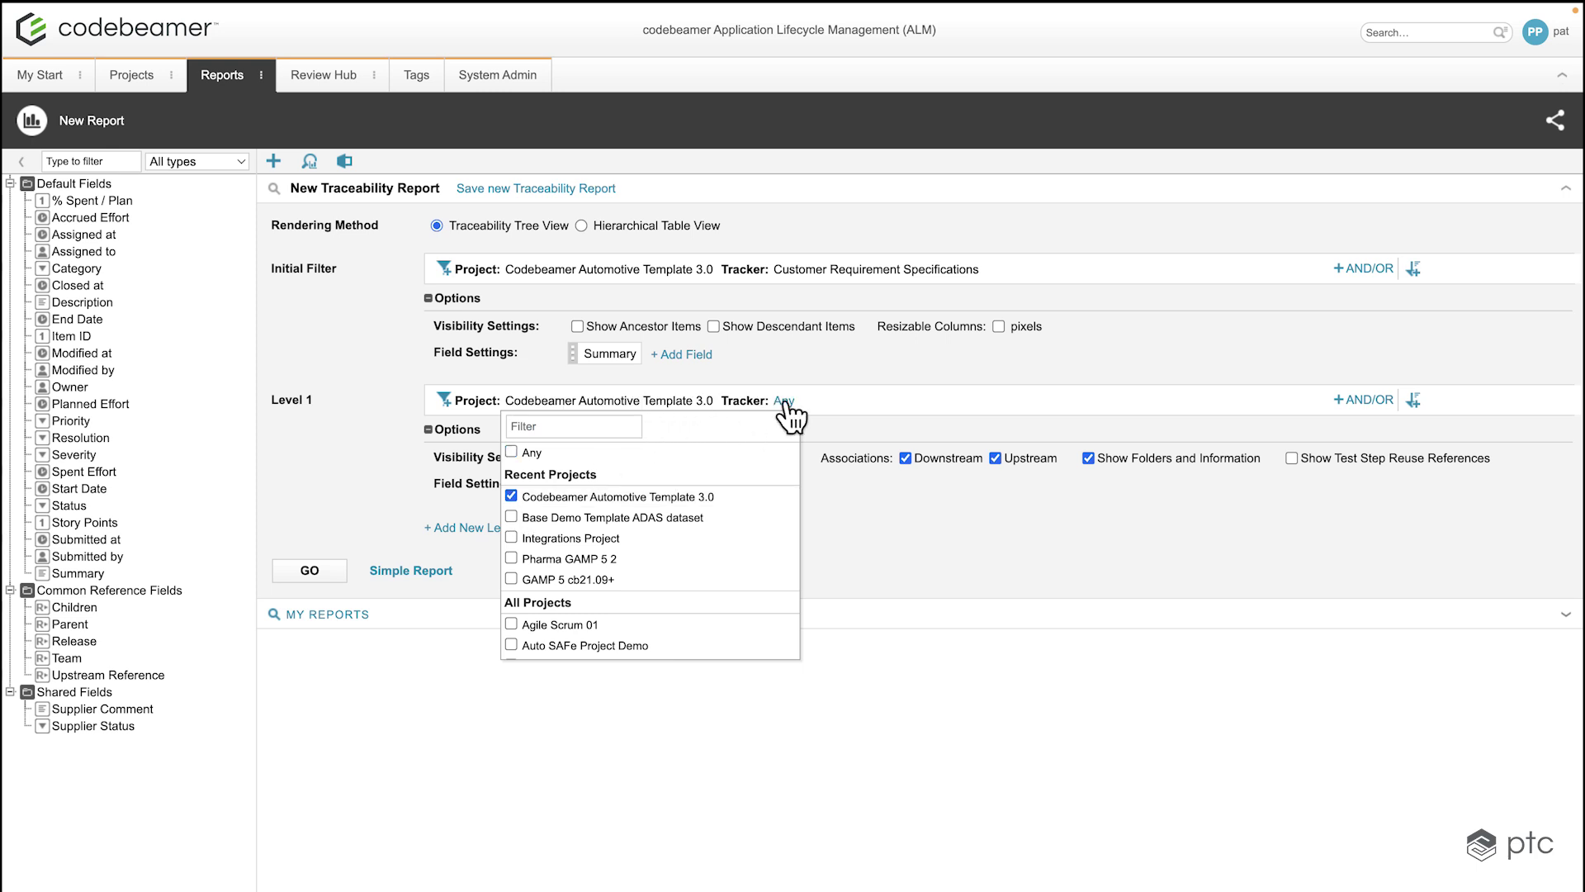
pyautogui.click(785, 401)
pyautogui.write('sys')
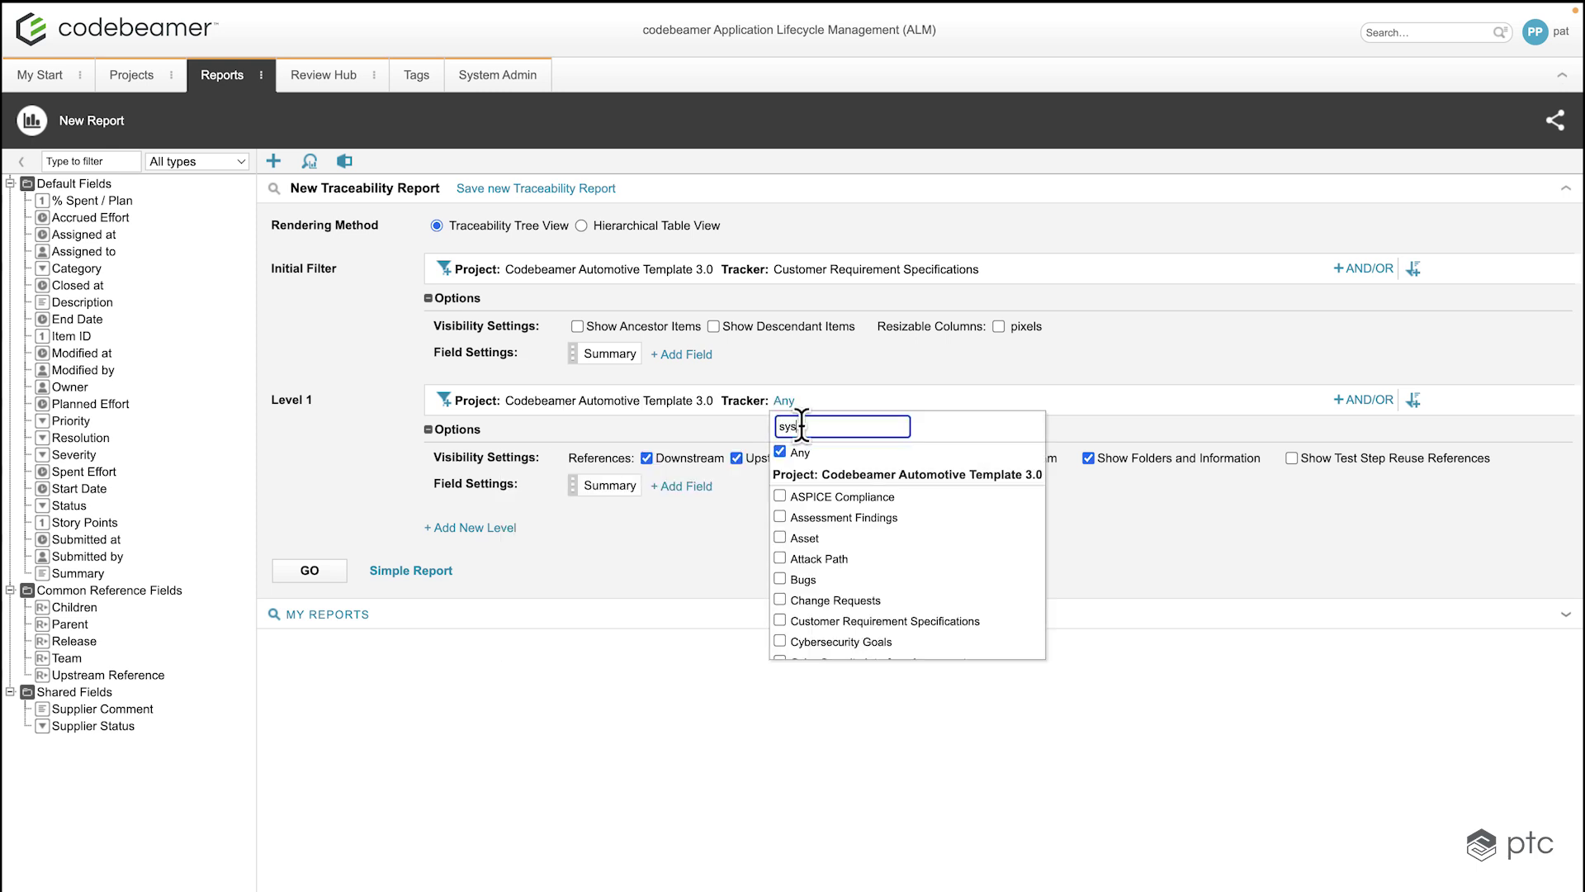
pyautogui.click(900, 538)
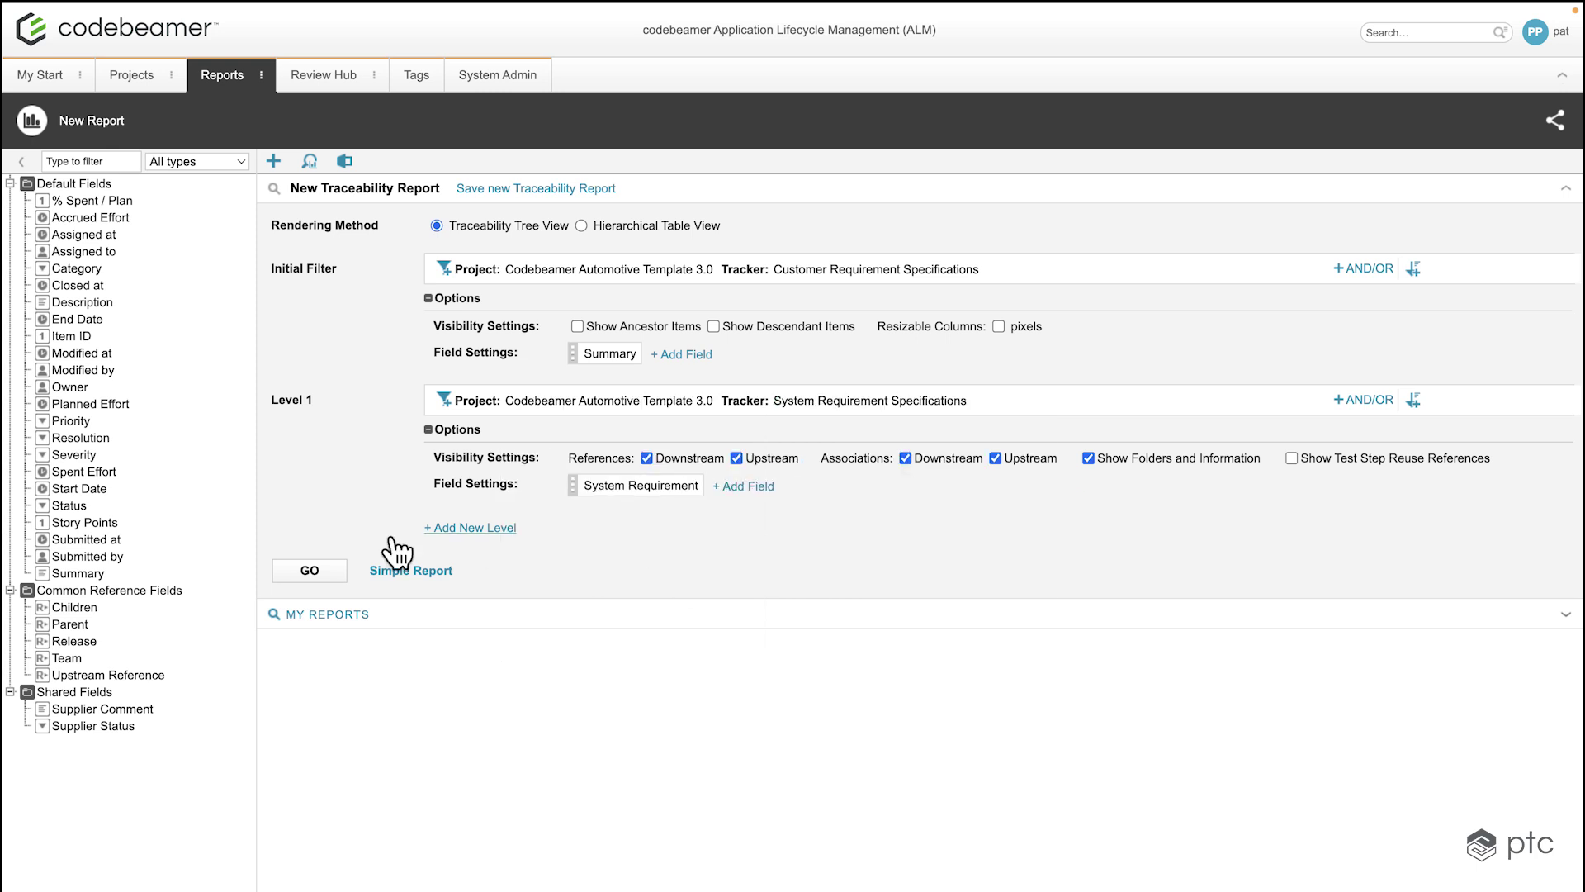
pyautogui.click(325, 573)
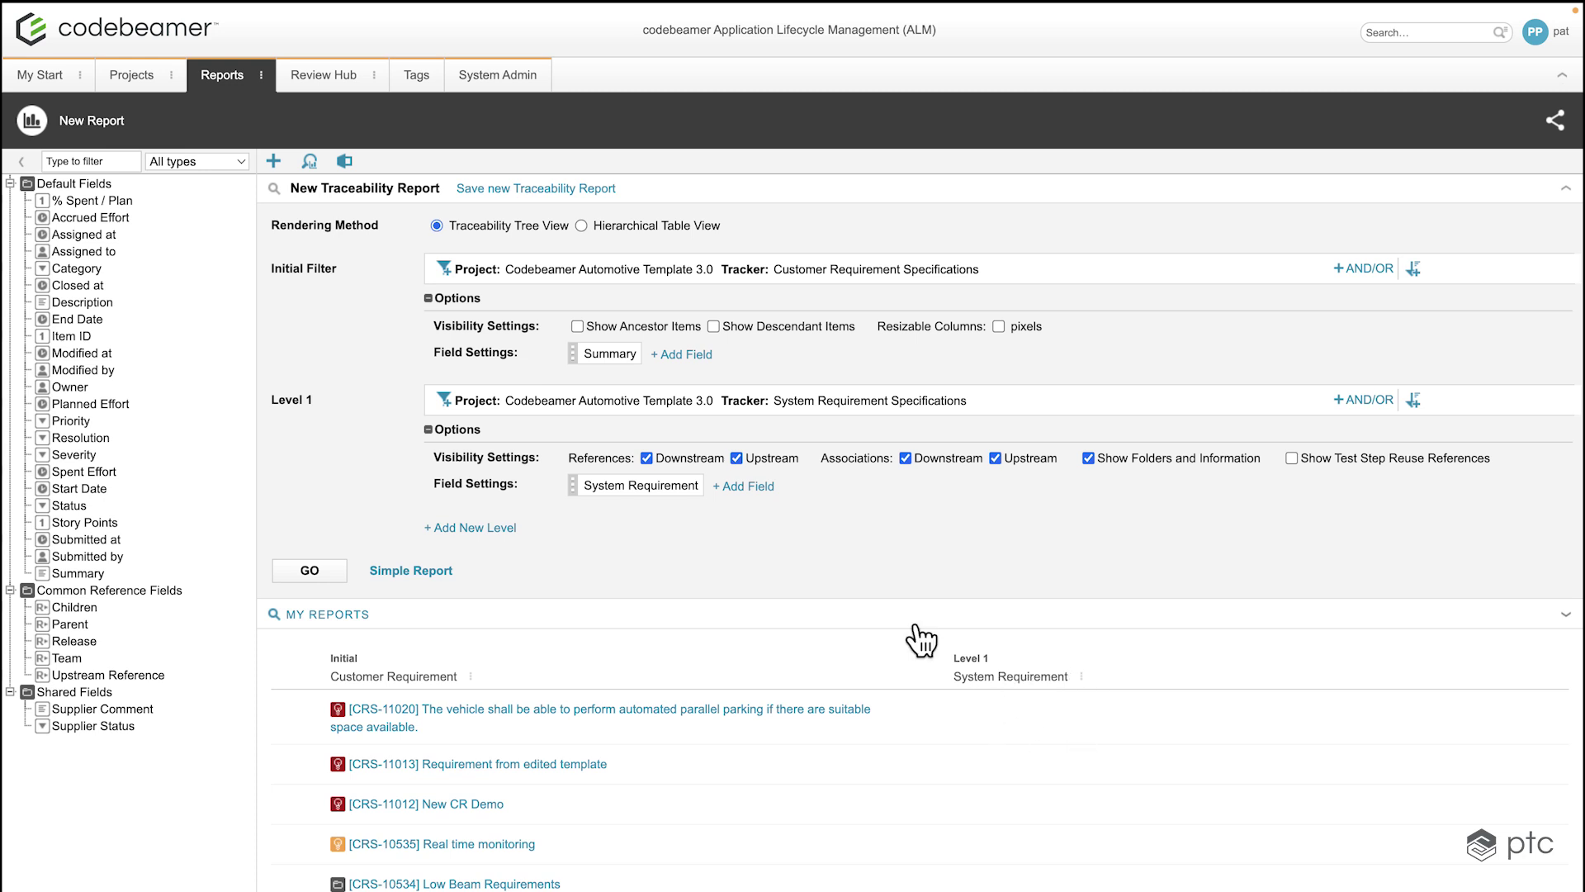
# - Add the ADAS dataset's 02_System Requirement Specifications to Level 1 and rerun the report
pyautogui.click(622, 403)
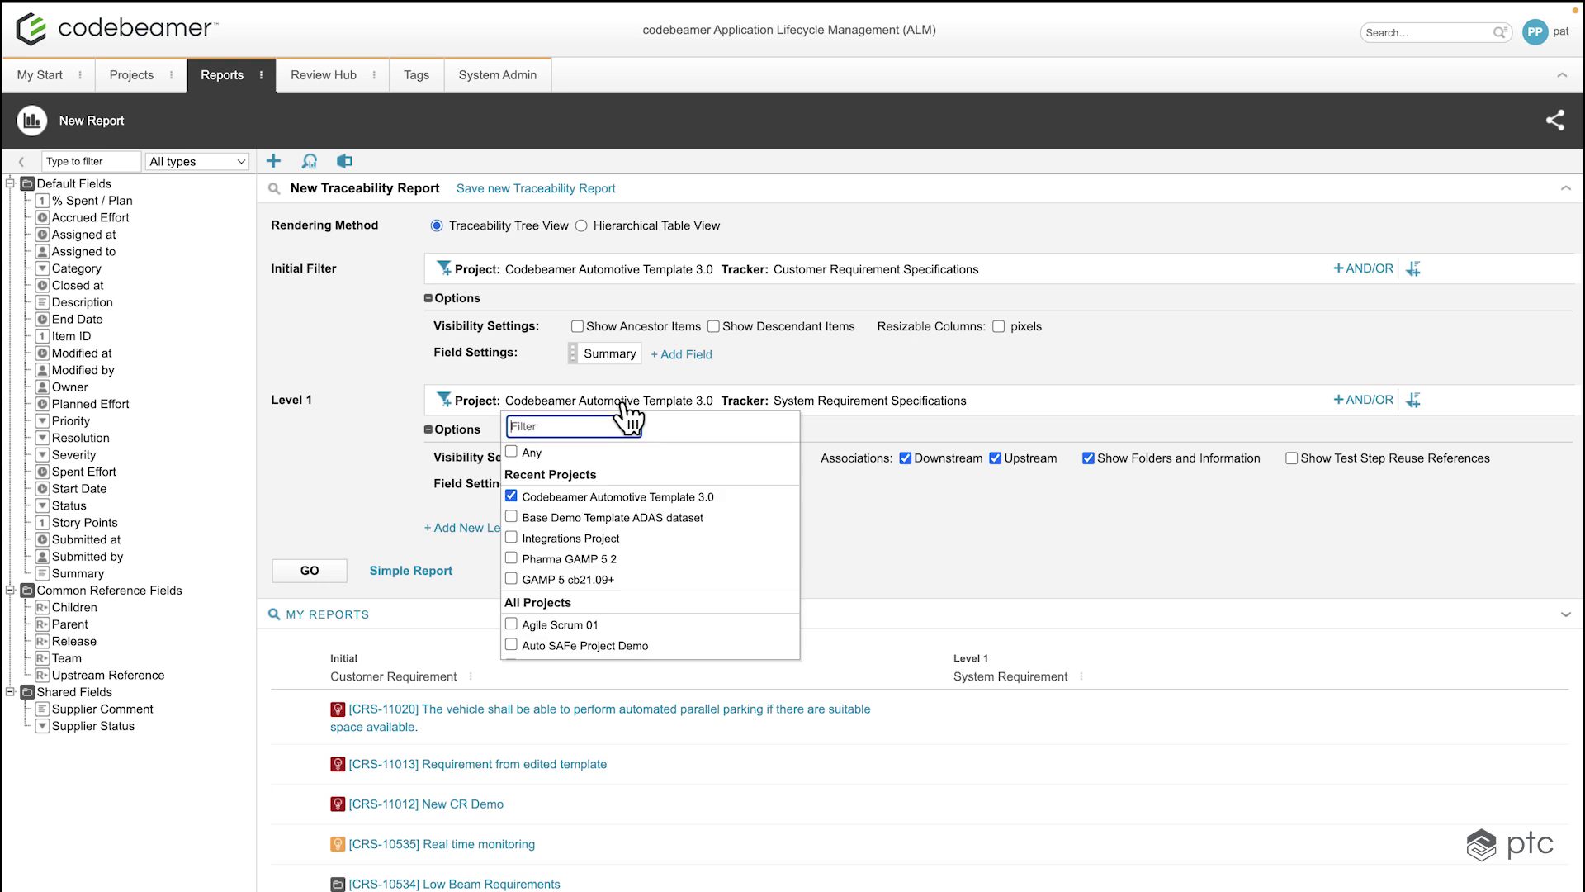
pyautogui.click(512, 518)
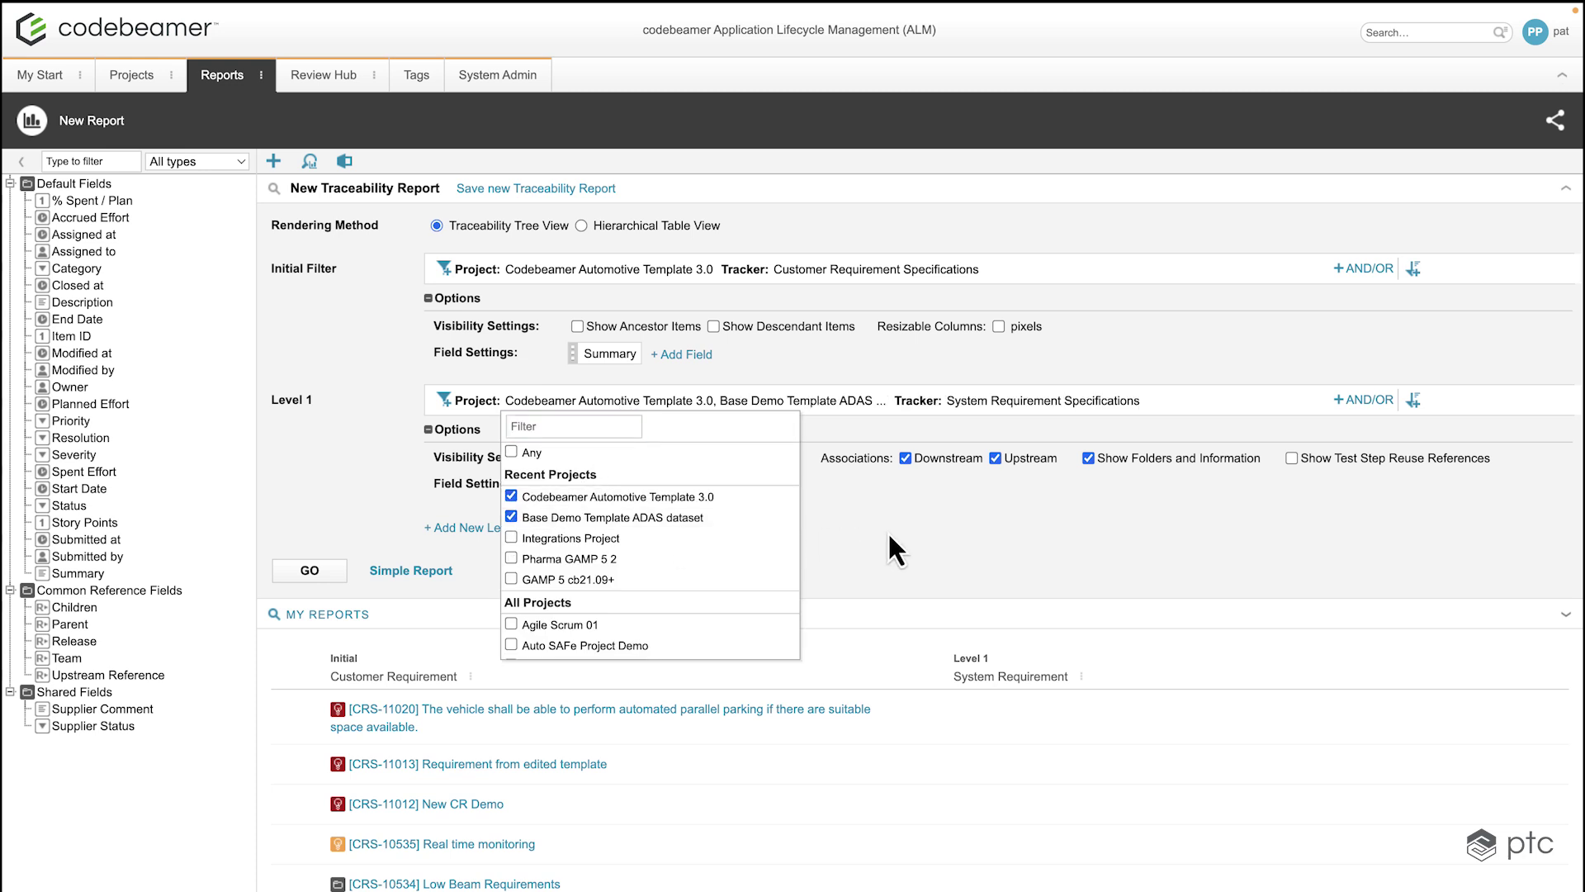
pyautogui.click(986, 402)
pyautogui.write('sys')
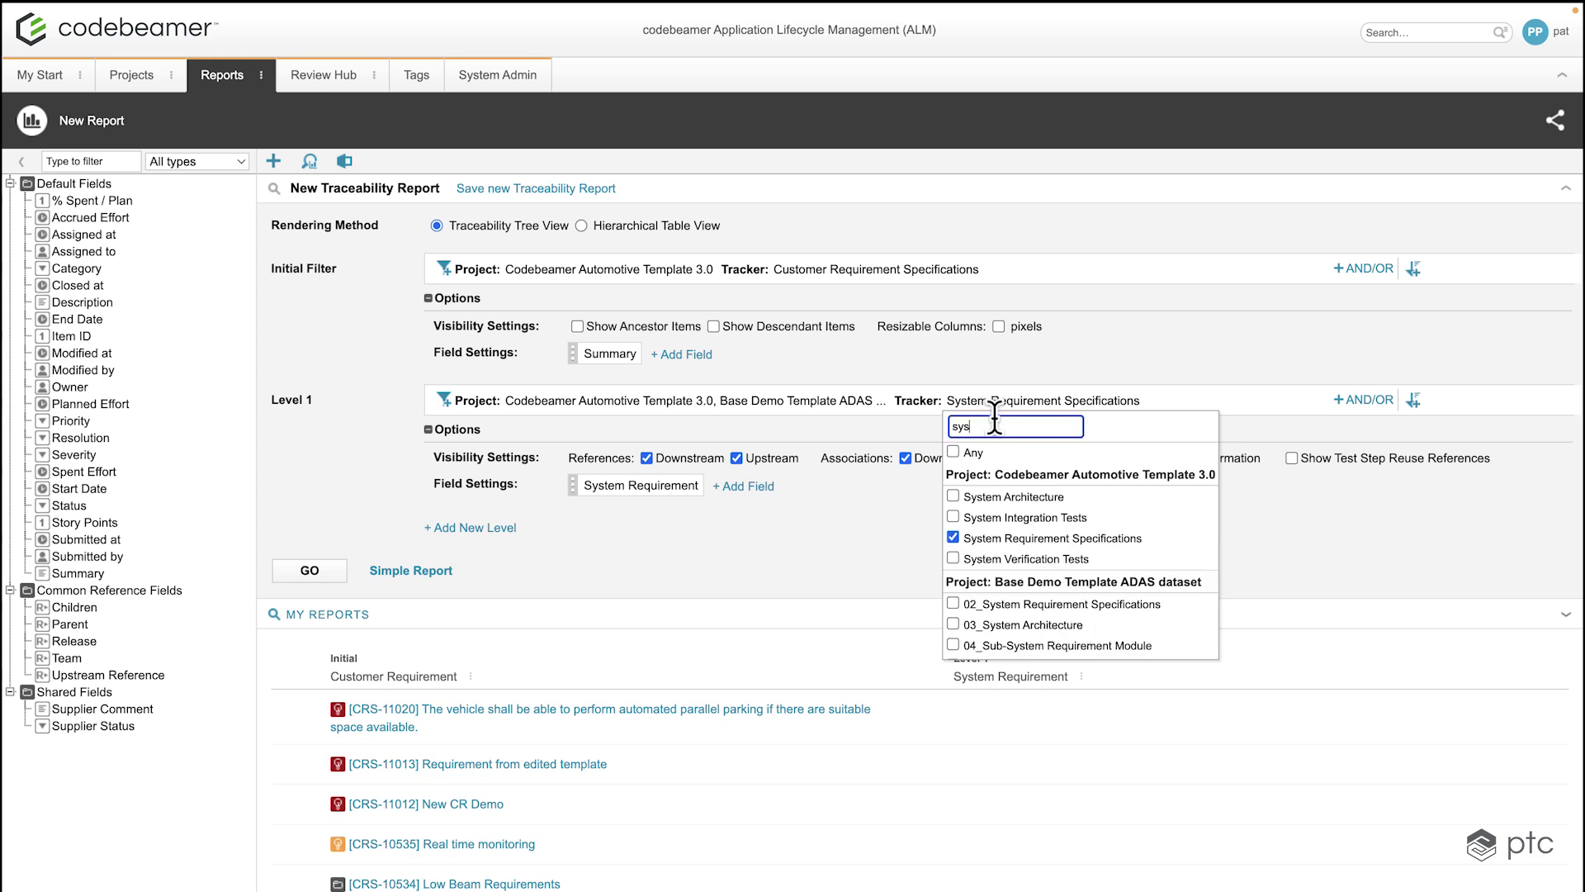
pyautogui.click(1037, 606)
pyautogui.scroll(-1, 1039, 611)
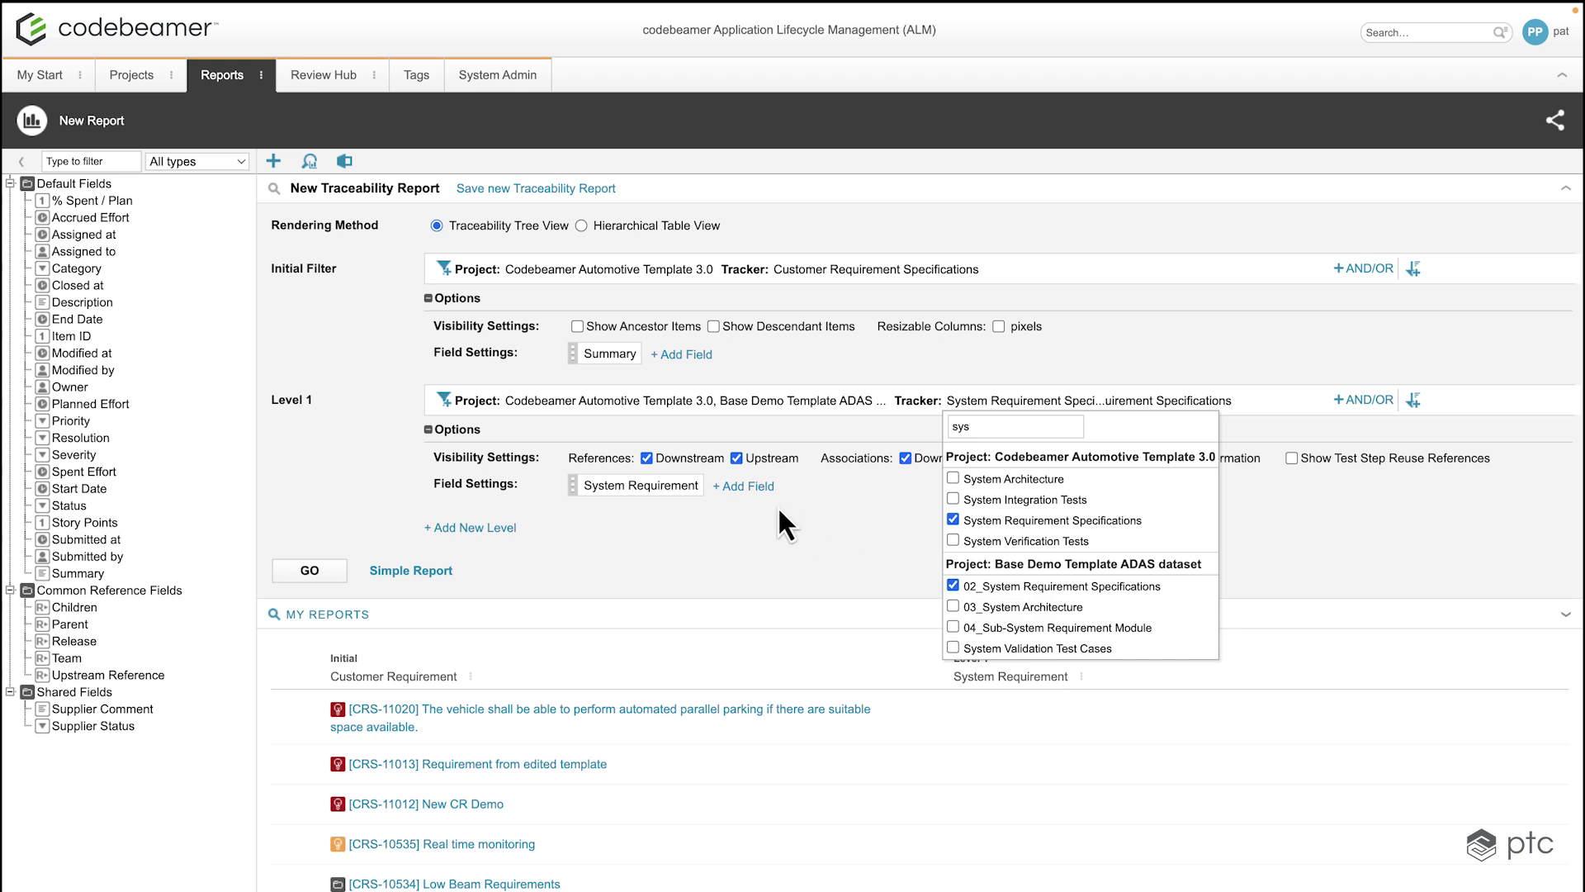
pyautogui.click(809, 567)
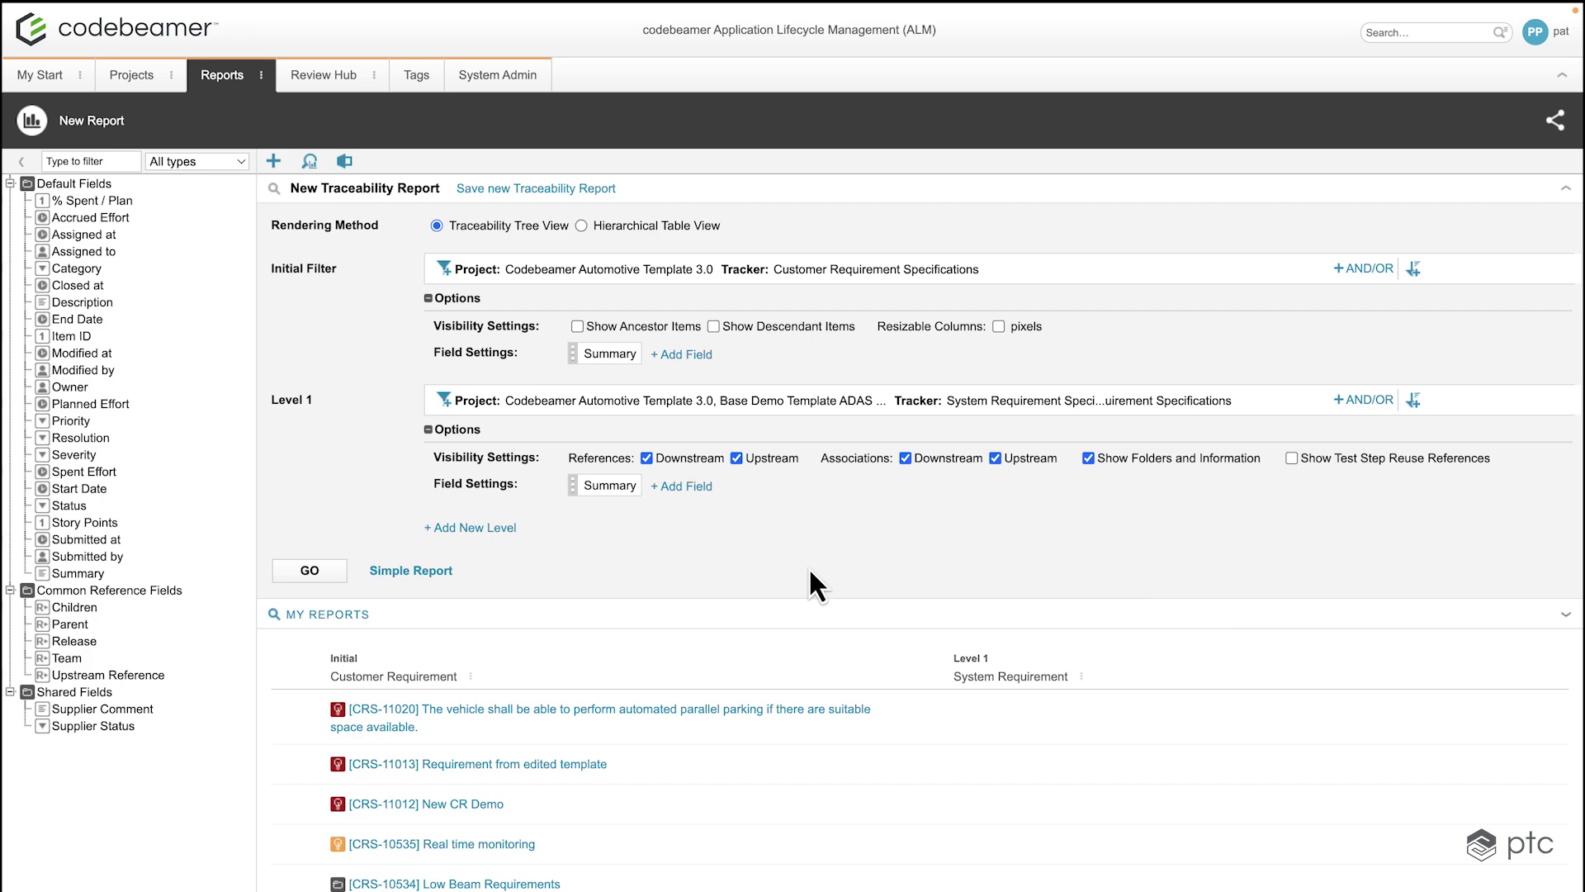
pyautogui.click(310, 571)
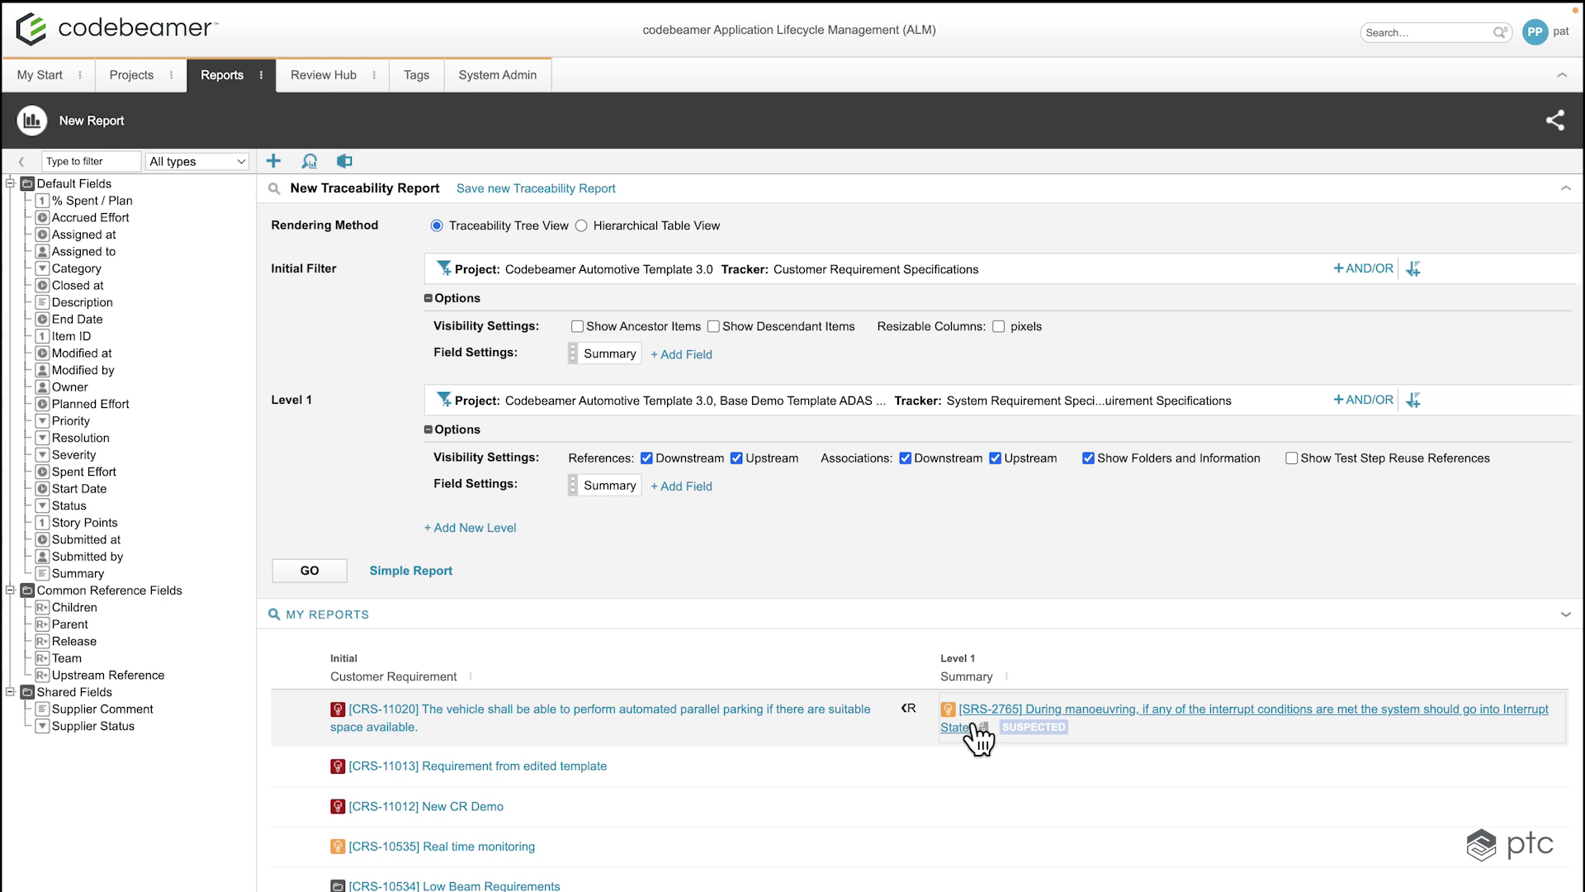
pyautogui.scroll(-1, 978, 735)
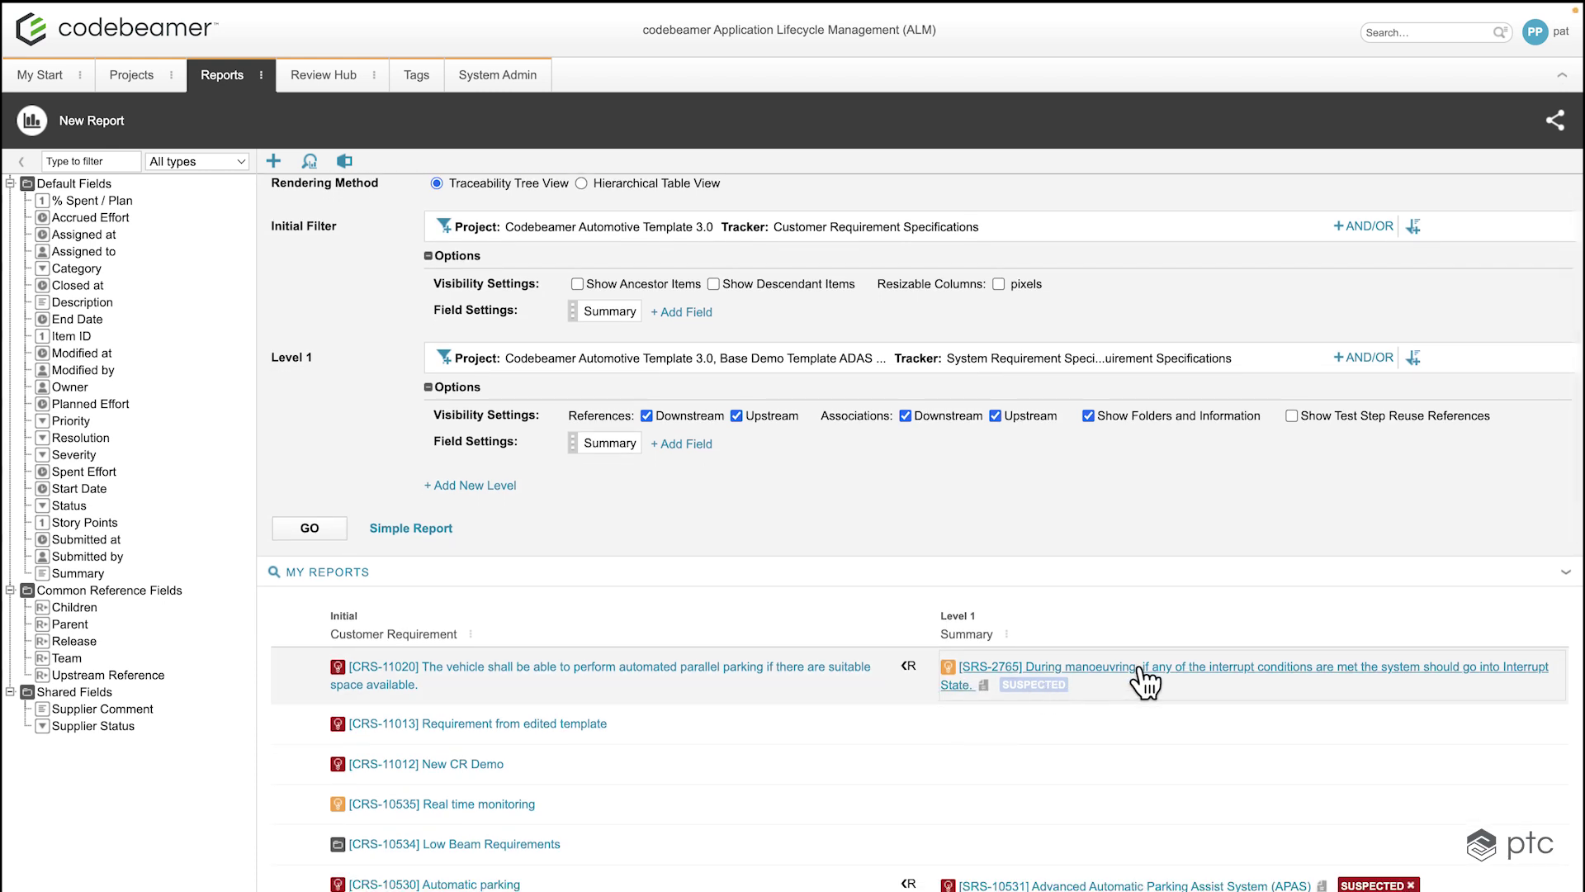